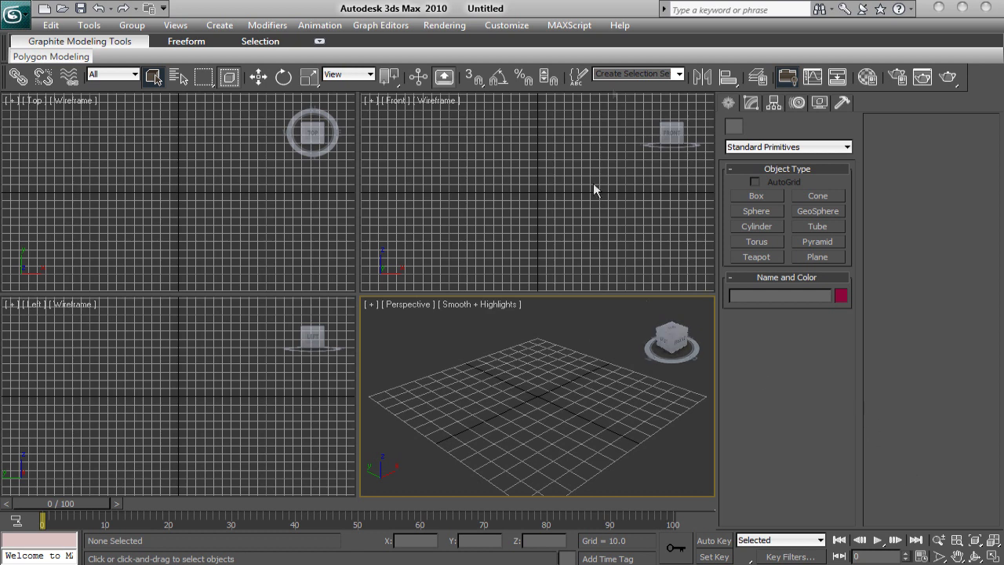
Create a plane about 348 long and 232 wide in the perspective view.
mouse_move(643, 2)
click(810, 258)
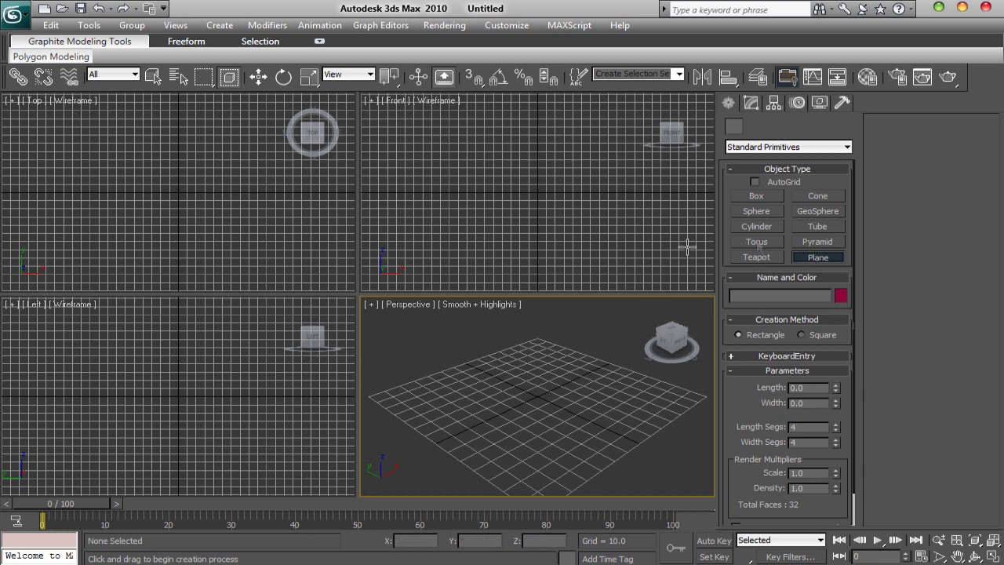
click(759, 150)
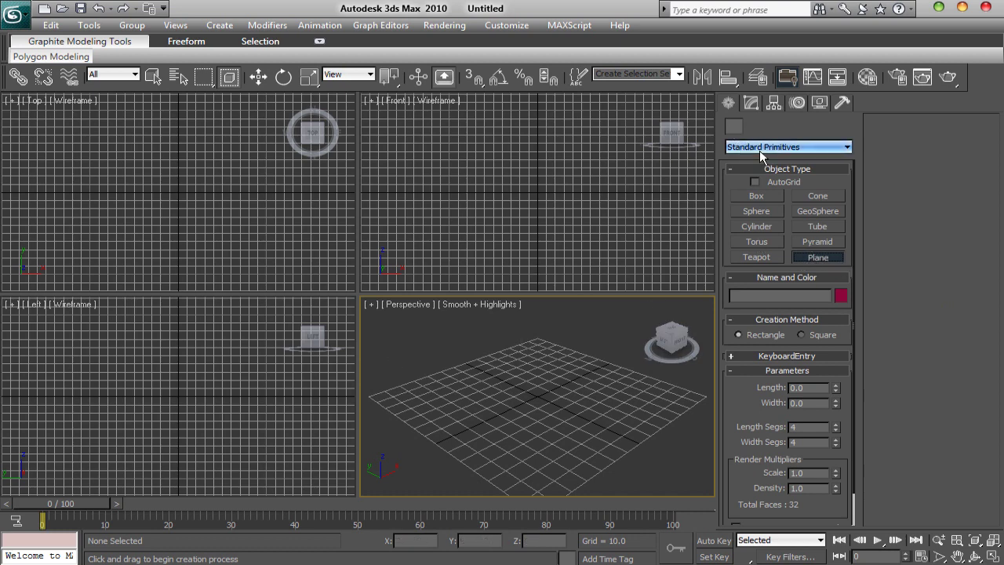
drag(385, 337, 887, 341)
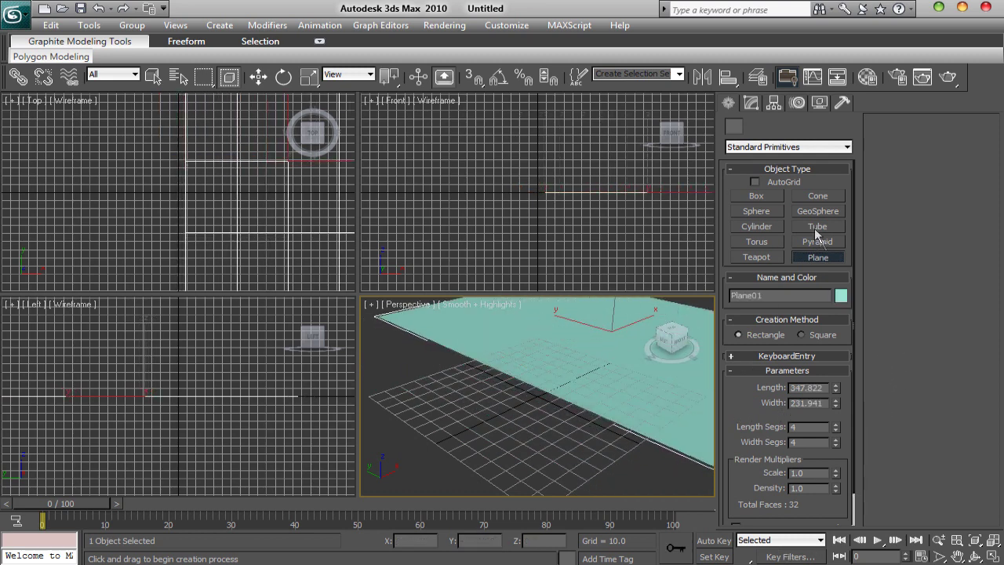
Scale the plane non-uniformly to about 523% along X and 534% along Y so it forms a large floor.
click(308, 76)
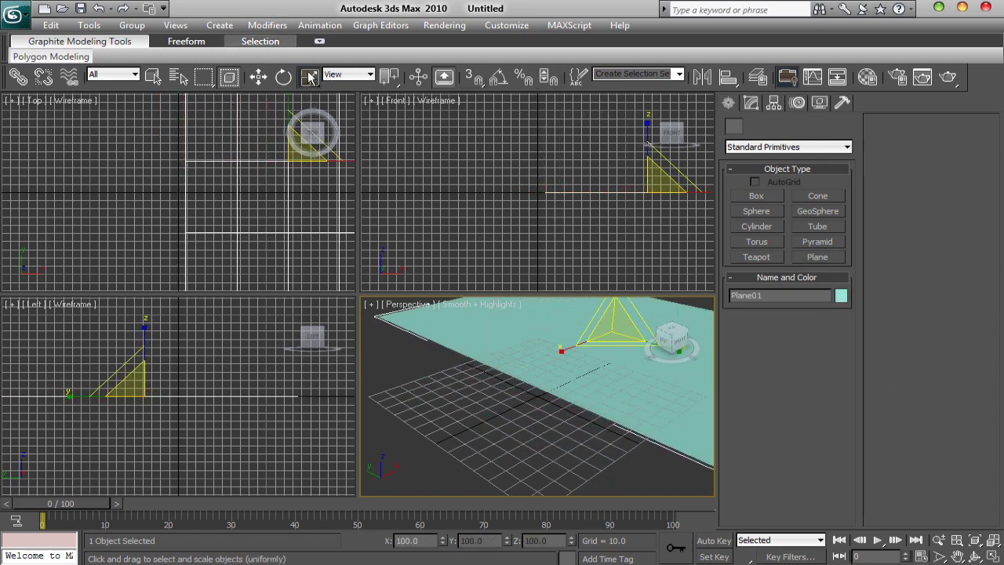
drag(511, 372, 677, 339)
alt+middle_drag(678, 339, 679, 327)
mouse_move(680, 326)
mouse_down()
mouse_move(679, 357)
mouse_move(678, 345)
mouse_up()
drag(552, 344, 504, 312)
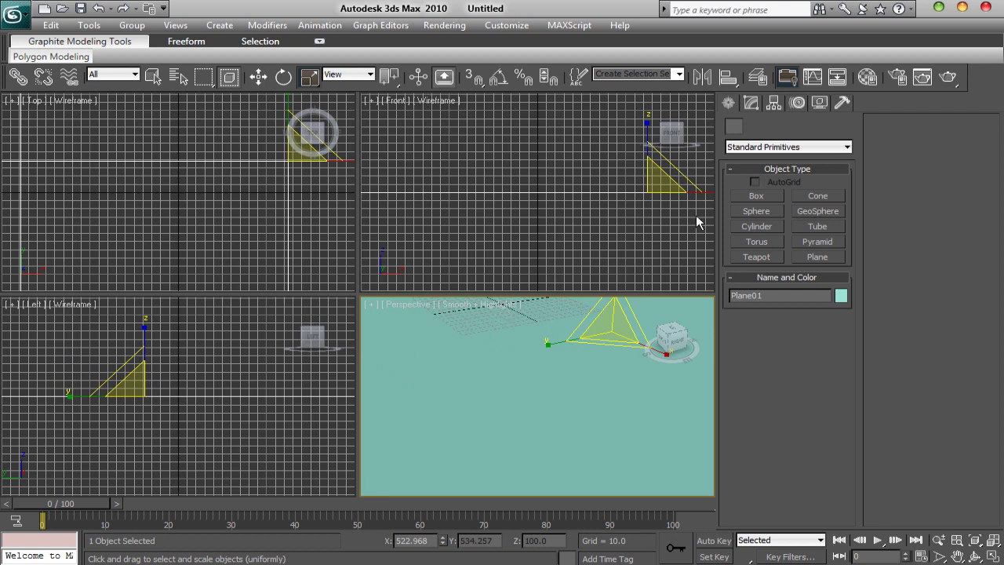
click(753, 103)
click(728, 103)
click(756, 147)
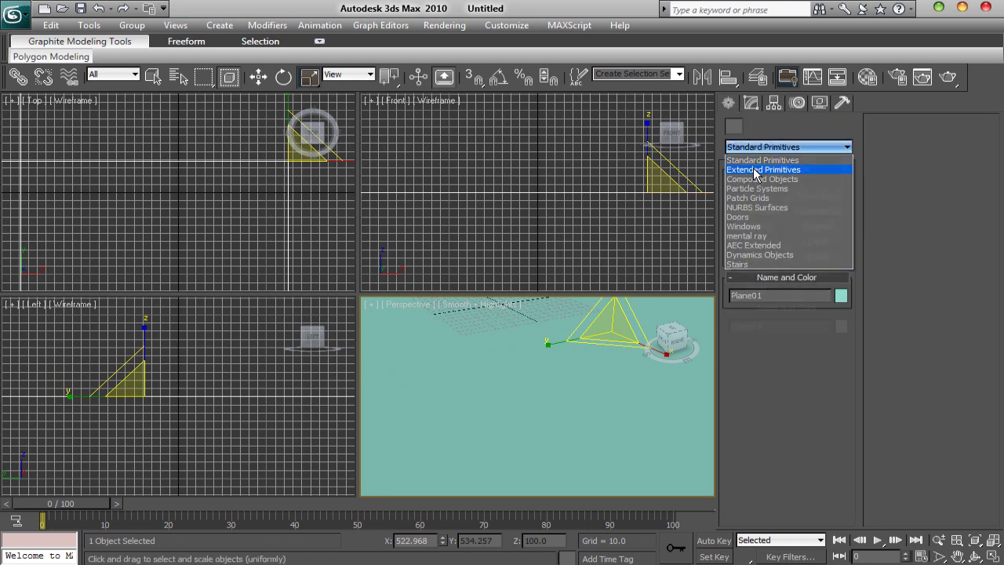
click(758, 170)
click(768, 148)
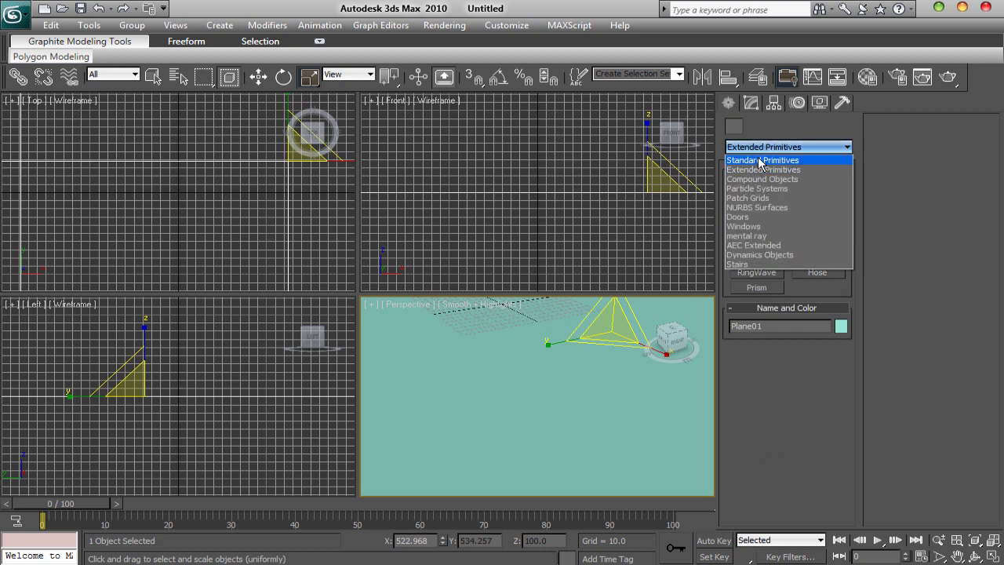
click(772, 159)
click(767, 129)
click(753, 127)
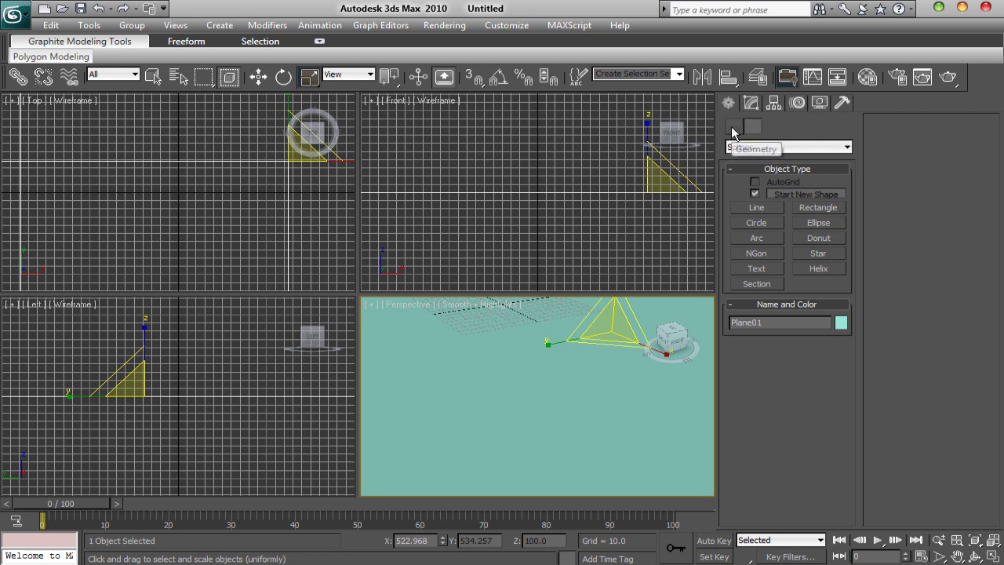
click(732, 127)
Start a Text spline shape and set its text to "darkartz".
click(751, 127)
click(745, 266)
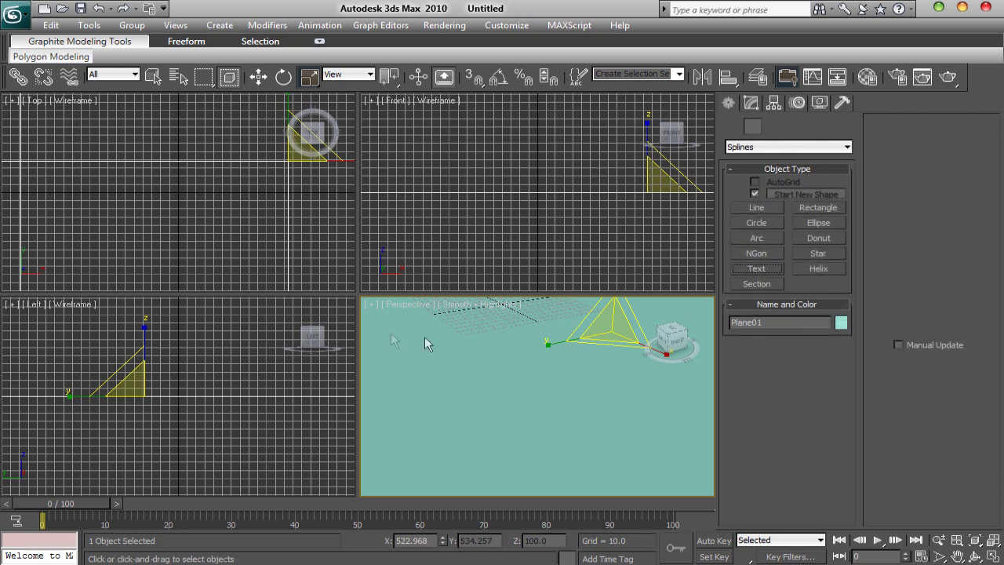
click(768, 268)
drag(931, 228, 612, 214)
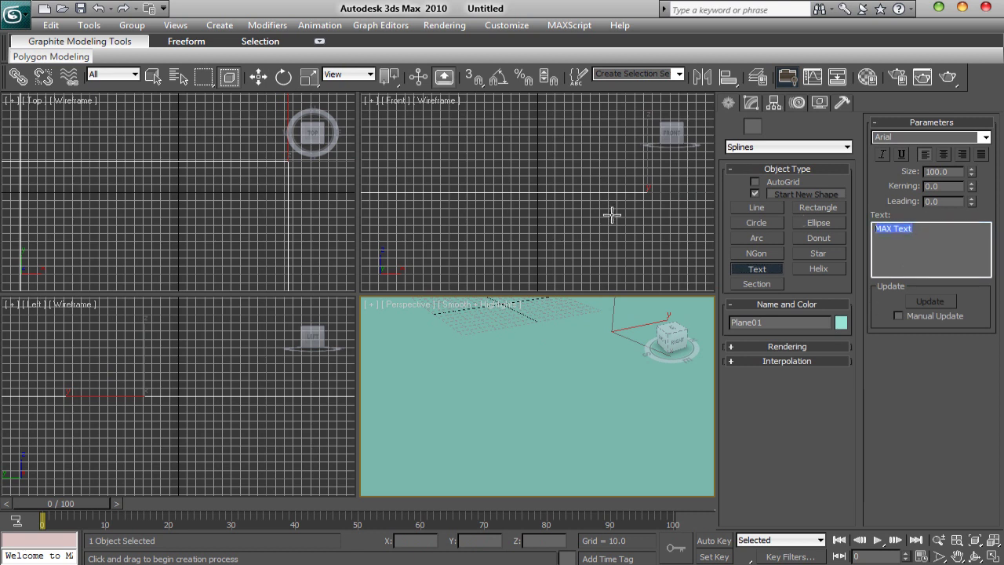
text(darkartz)
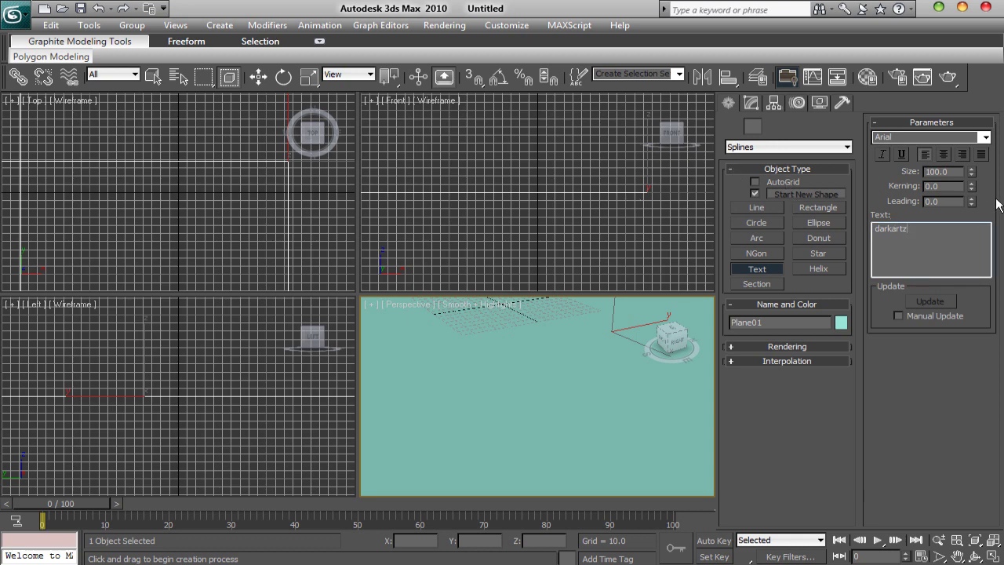
Set the text font to Bebas and place the text on the plane in the perspective view.
click(986, 138)
mouse_move(985, 177)
mouse_down()
mouse_move(989, 212)
mouse_move(986, 190)
mouse_up()
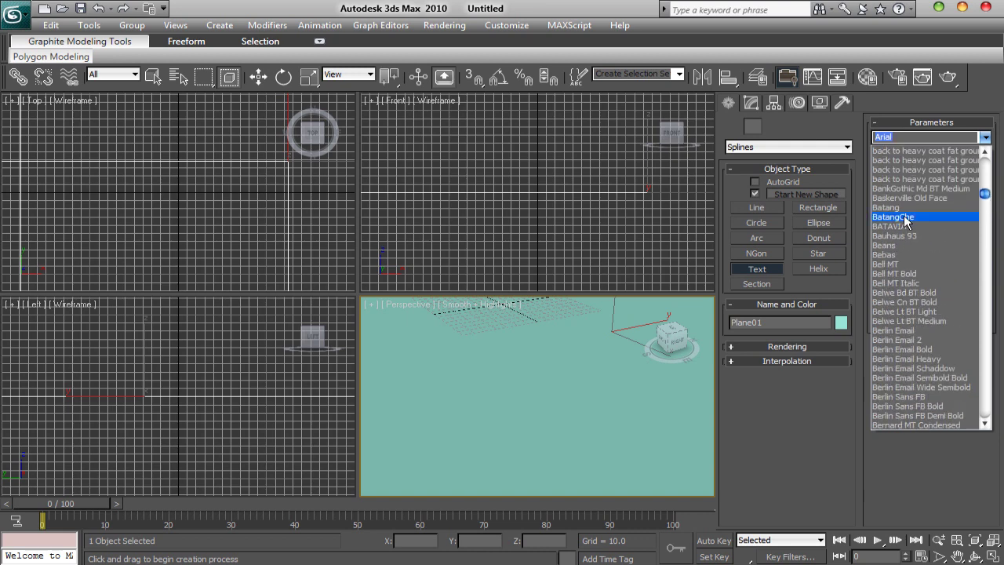
click(899, 256)
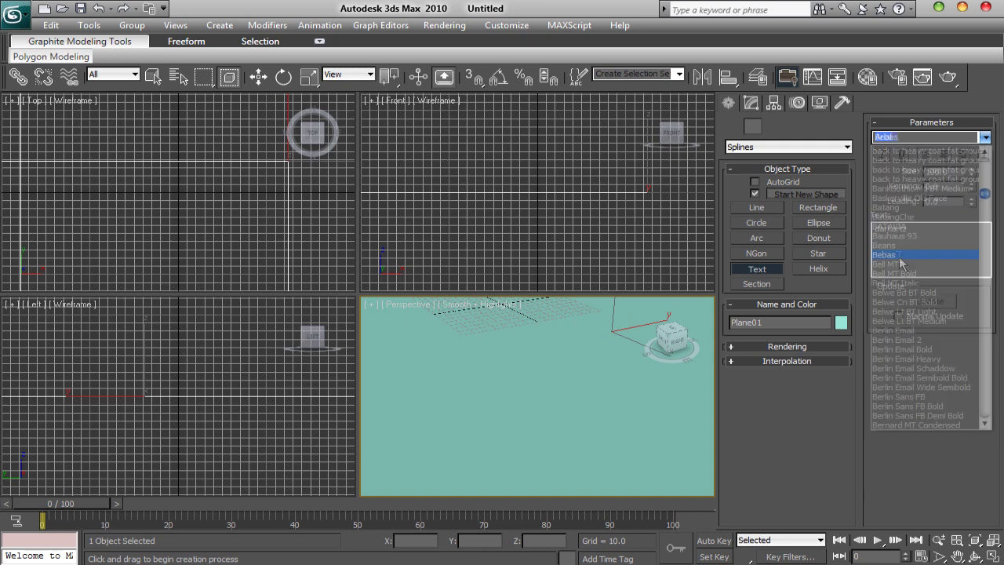
click(478, 421)
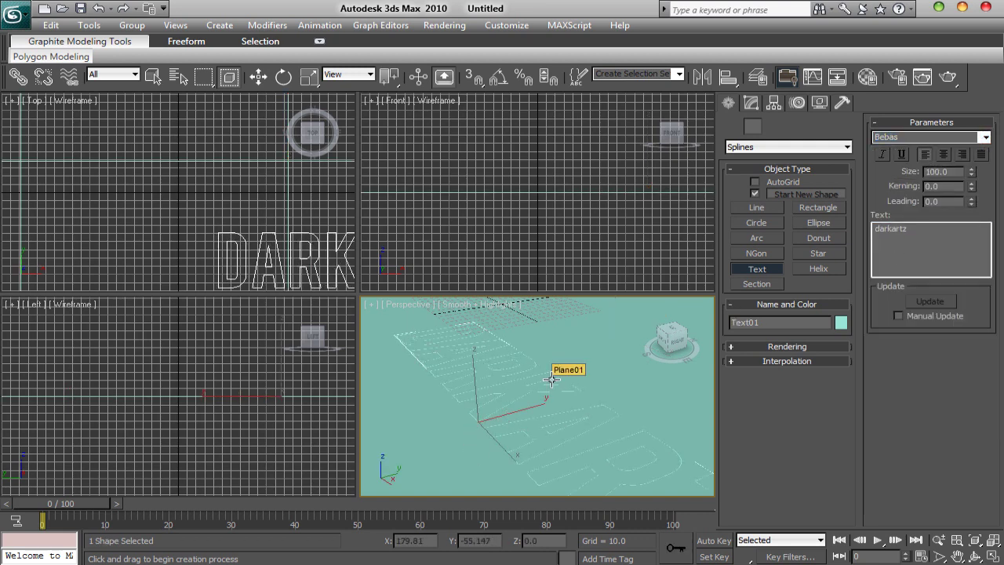
Rotate the text about 90 degrees around X to stand upright, and turn it around Z to face the perspective view.
click(283, 77)
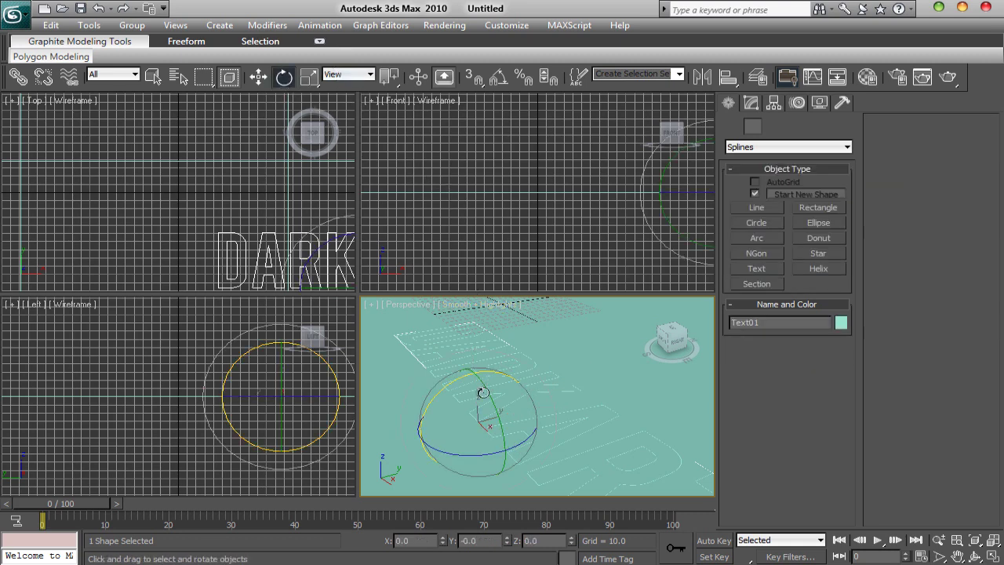
drag(493, 374, 342, 487)
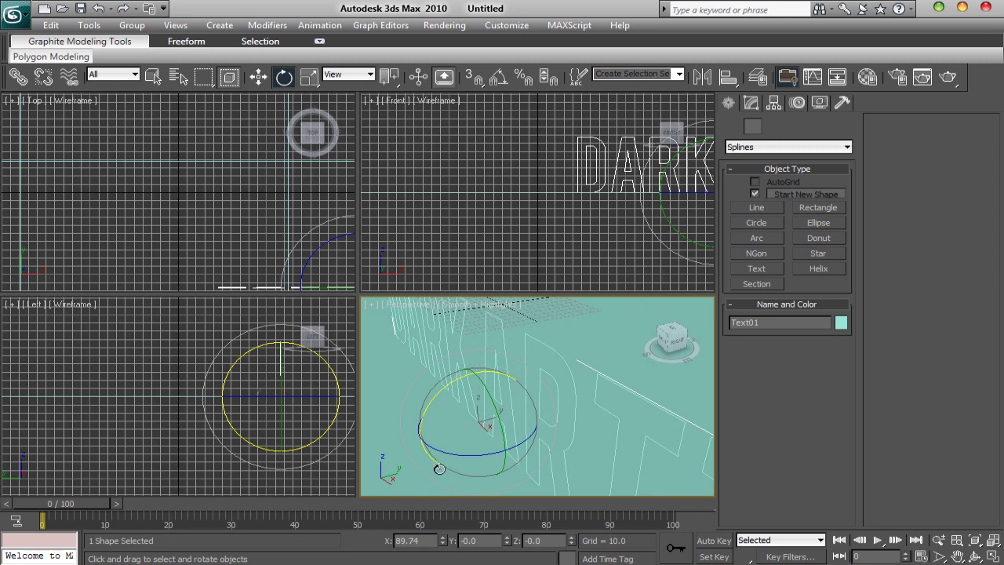
drag(449, 459, 544, 451)
click(536, 457)
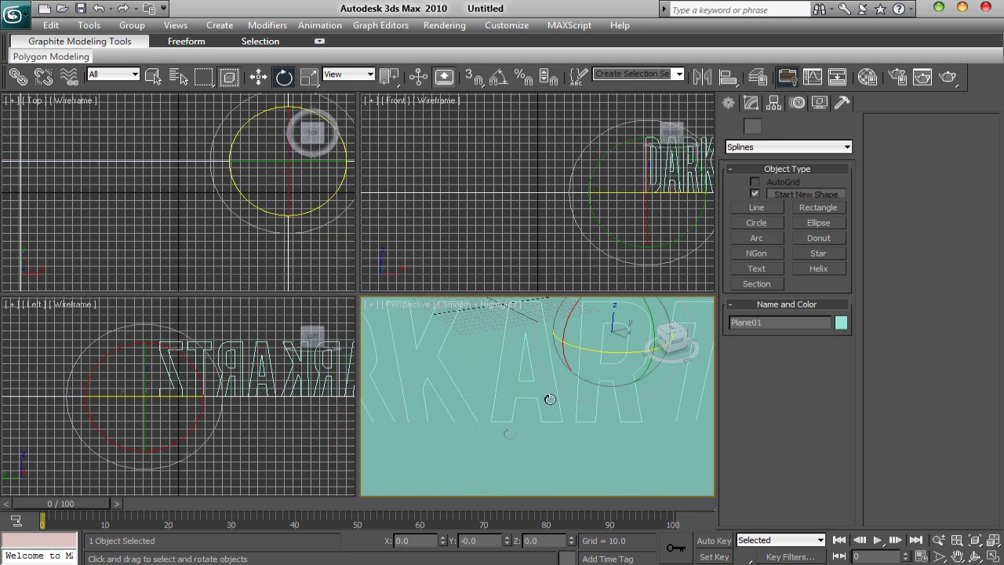
Set the text size to 41 and move the text so the whole word fits in the perspective view.
click(749, 105)
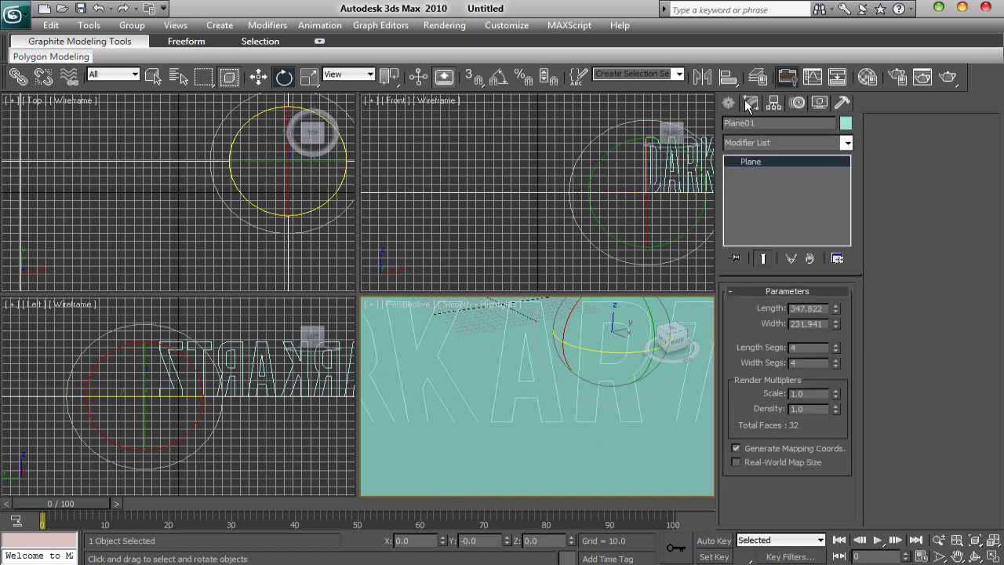
click(530, 318)
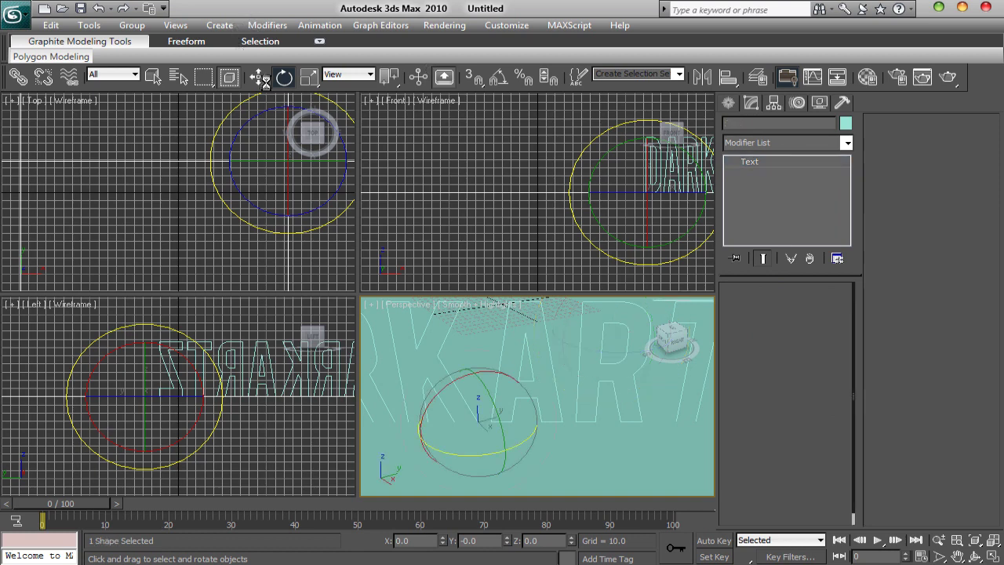
click(259, 76)
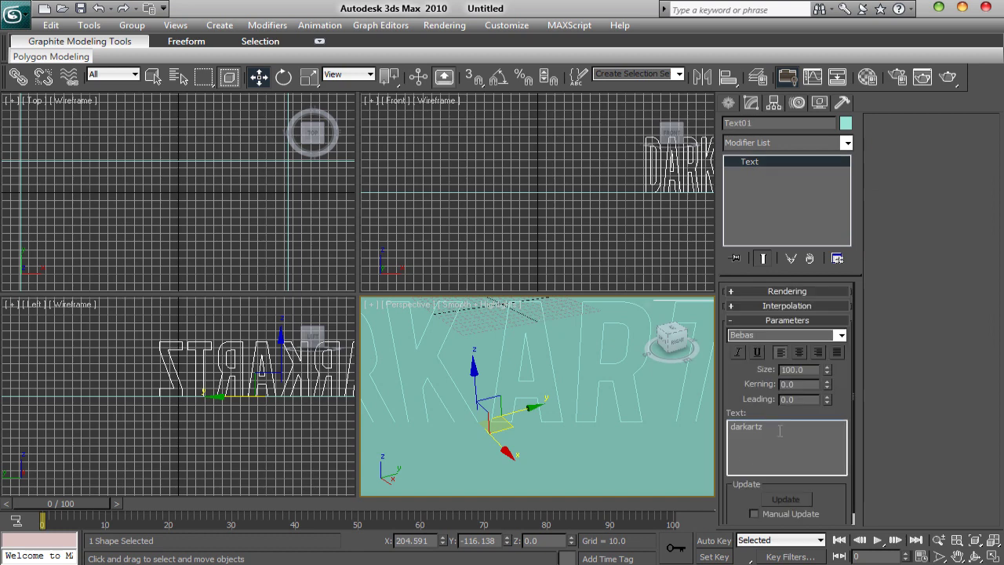
drag(837, 369, 781, 422)
drag(524, 407, 569, 400)
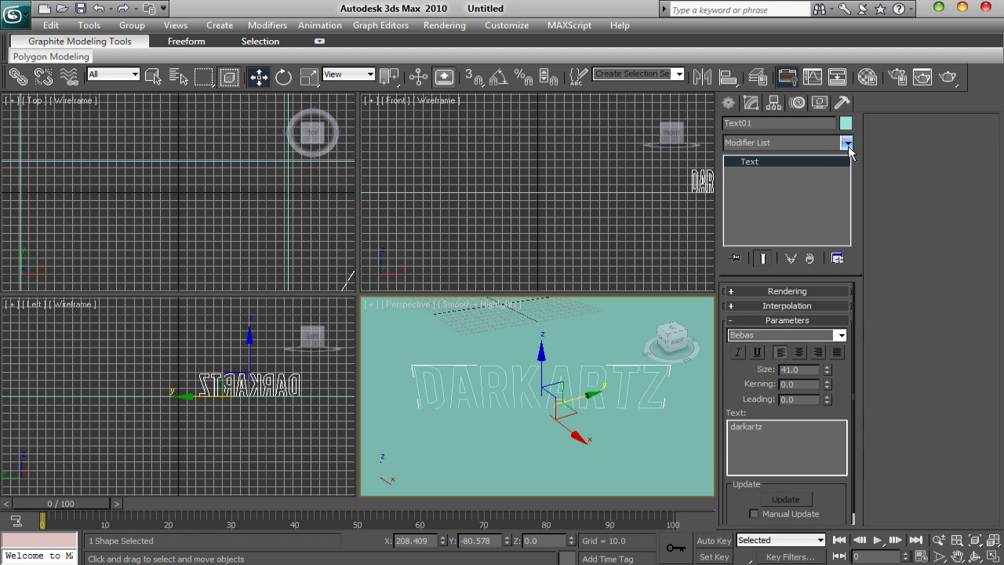
Apply a Bevel modifier to the text.
click(729, 103)
click(751, 105)
click(728, 106)
click(751, 103)
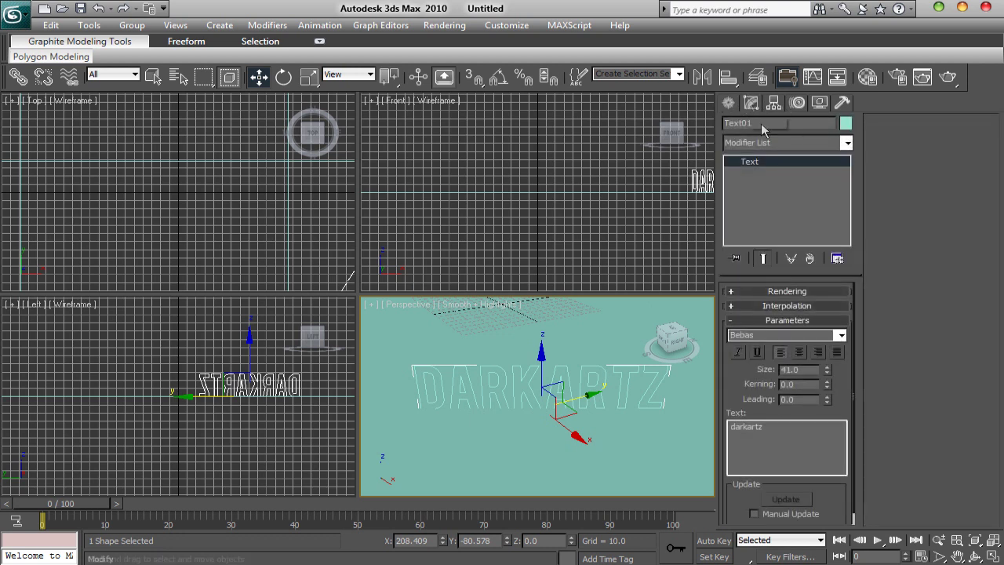
click(847, 144)
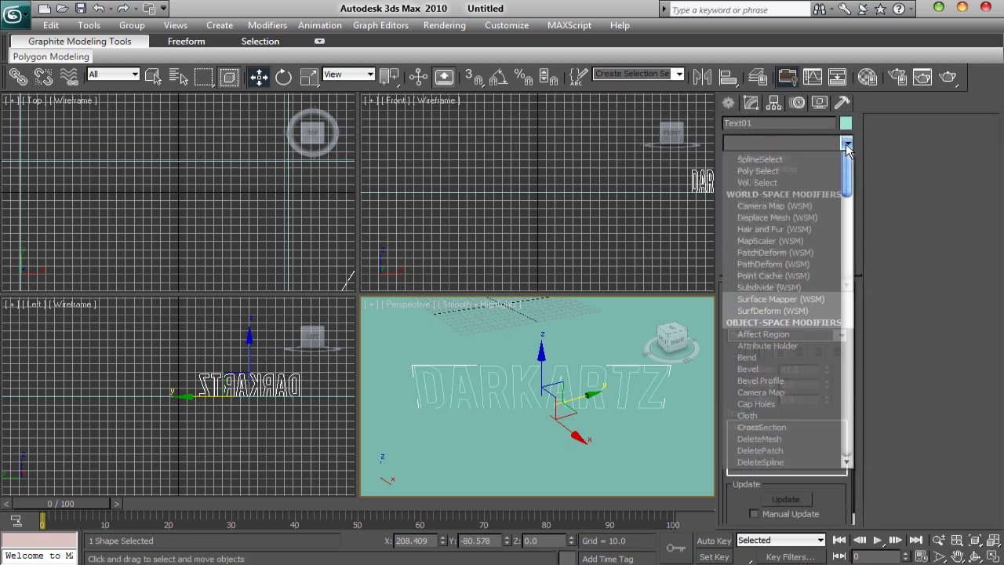
click(772, 425)
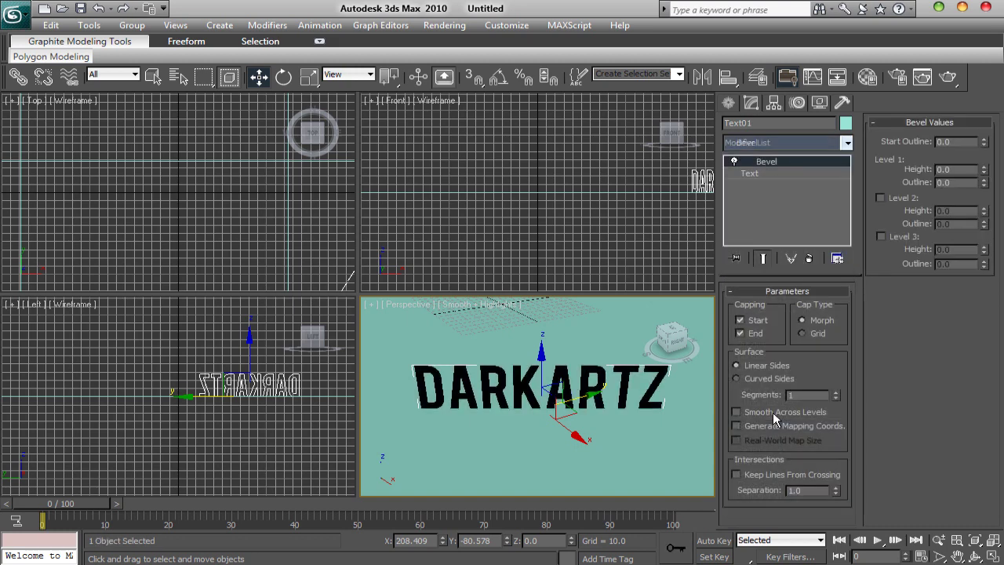
Set the Bevel's Level 1 height to 12 and turn Level 2 off.
drag(986, 174, 984, 205)
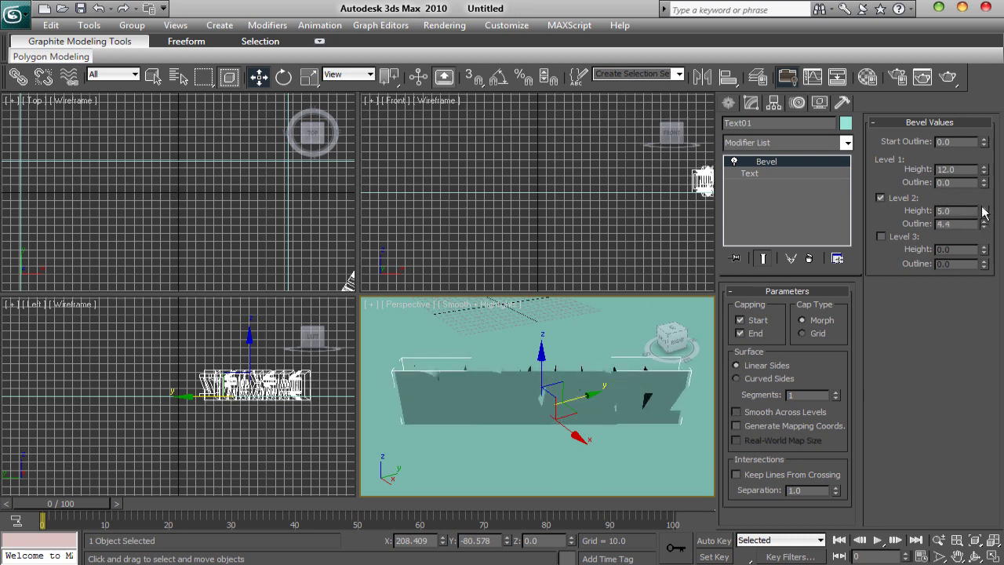
click(880, 198)
Try a Level 3 bevel on the text with height 54.5 and outline -4.4.
click(881, 237)
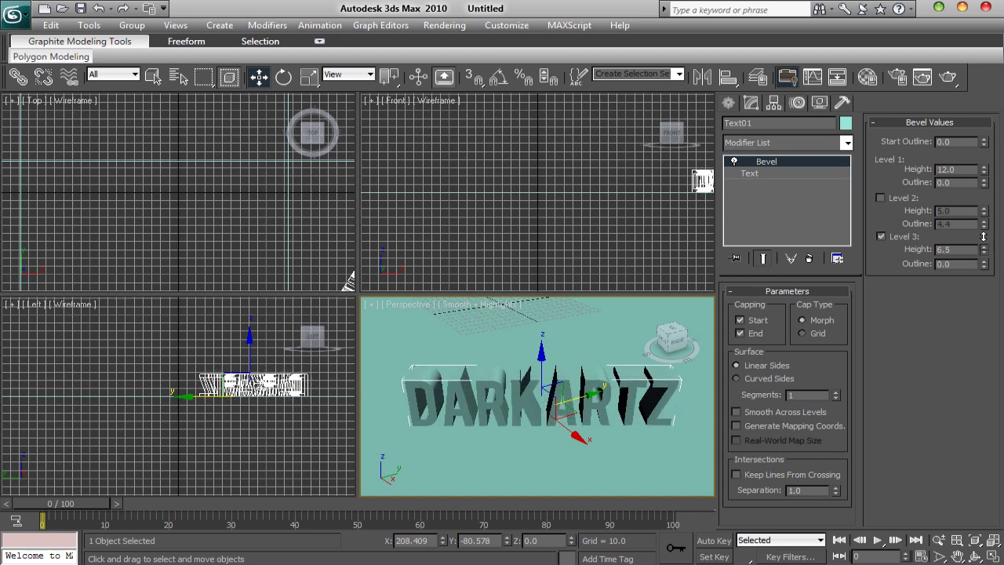
drag(984, 219, 985, 229)
drag(985, 265, 912, 277)
click(884, 236)
Set the Bevel's Level 1 outline to 0.8.
drag(985, 183, 984, 177)
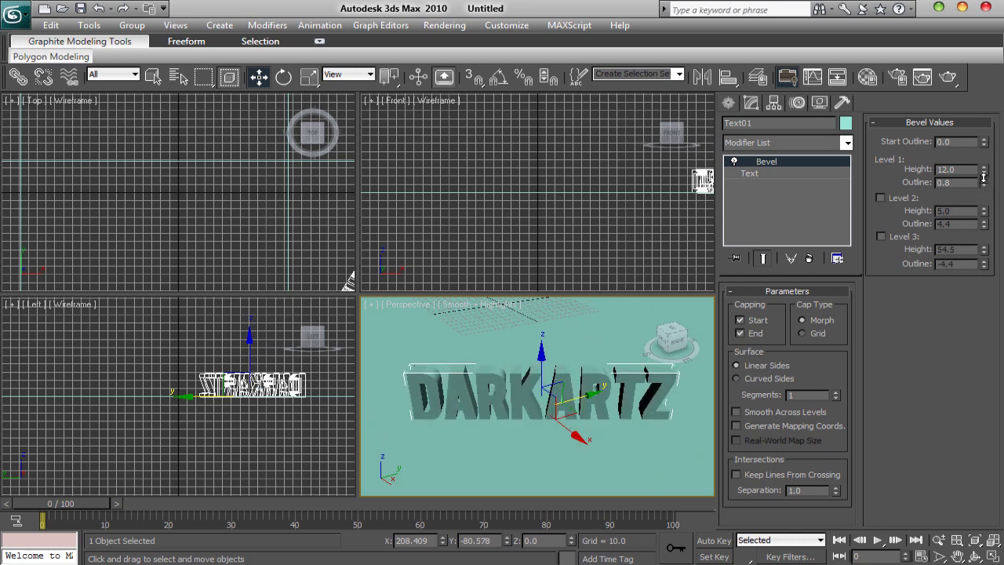
drag(983, 149, 984, 141)
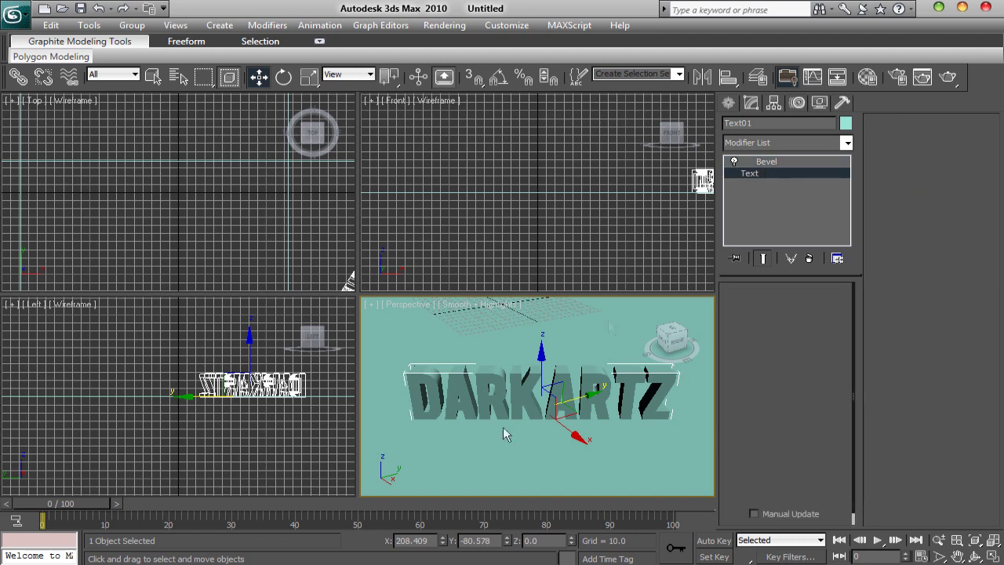
Select the plane and darken the first material's ambient and diffuse colour to RGB 27, 27, 27.
click(480, 470)
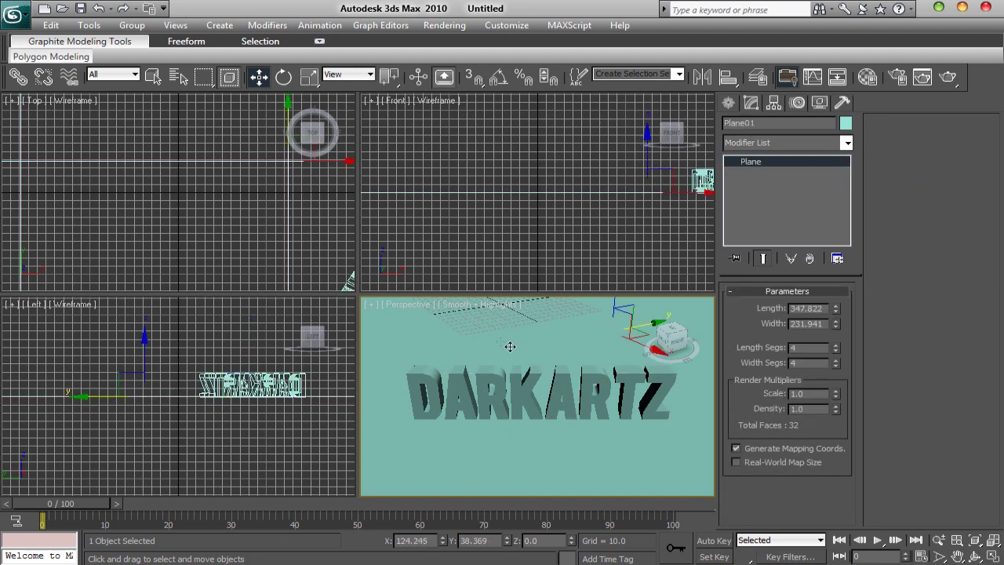
key(m)
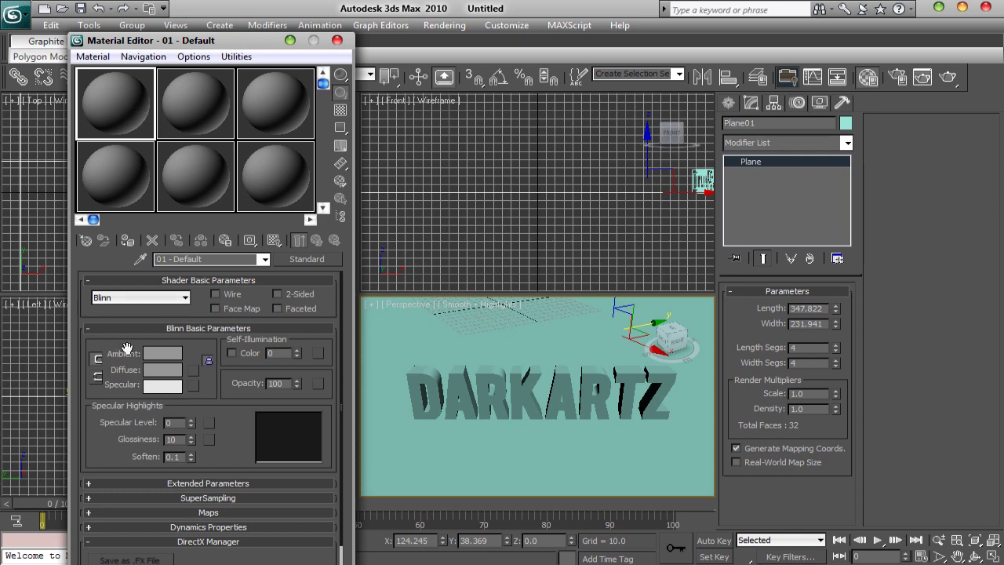
click(174, 355)
drag(457, 137, 455, 86)
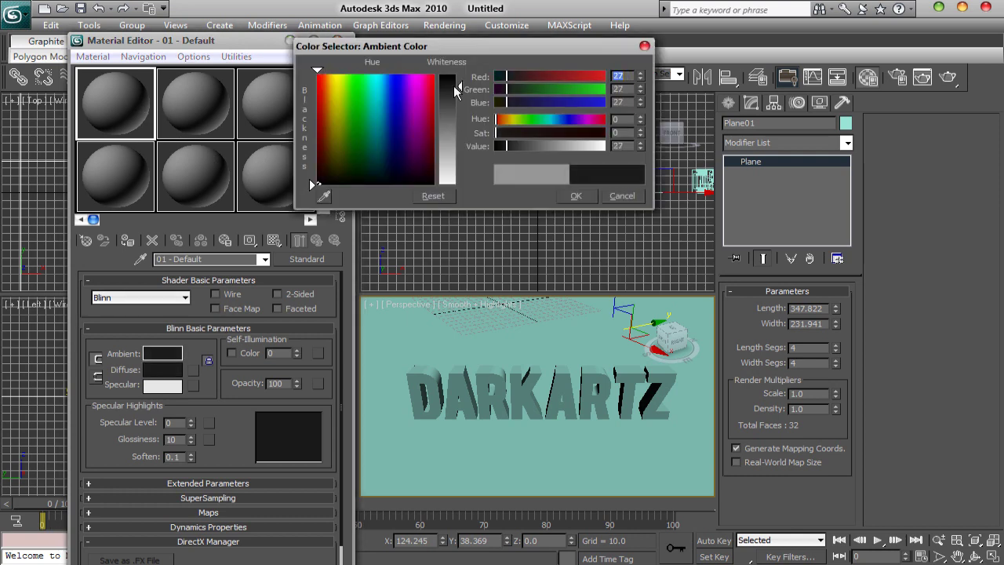
click(576, 197)
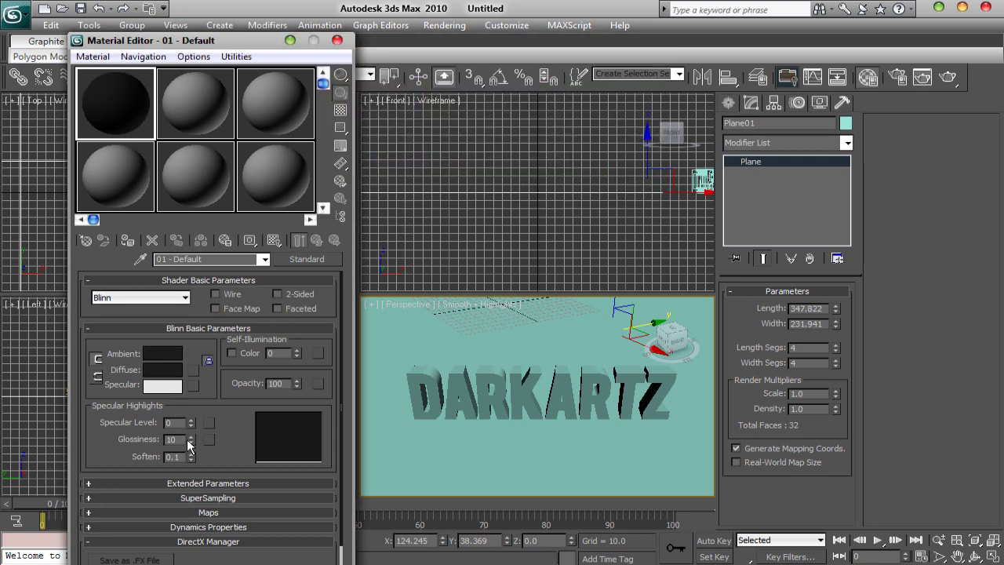
Set the dark material's specular level to 91 and glossiness to 34.
drag(193, 428, 182, 402)
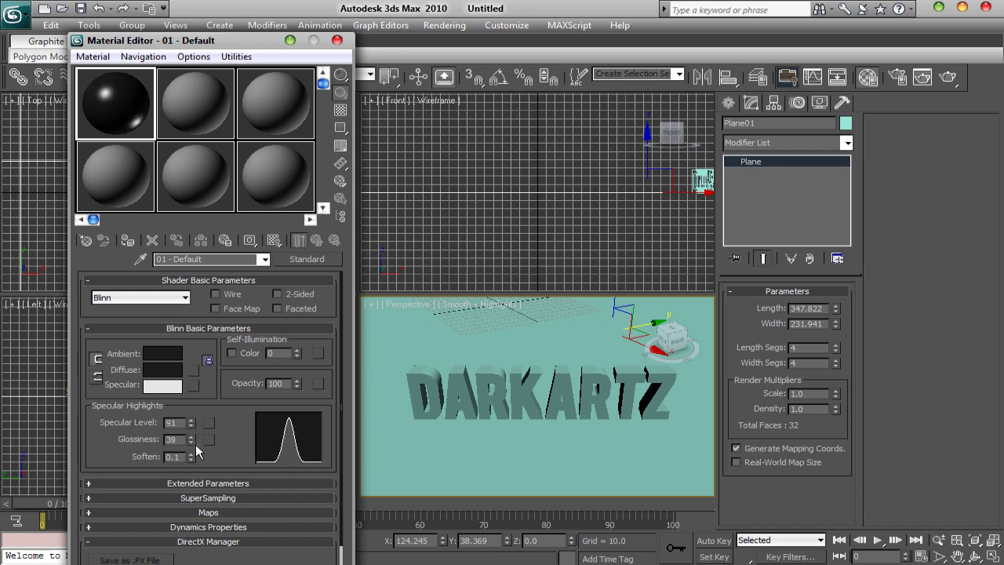
drag(192, 442, 192, 443)
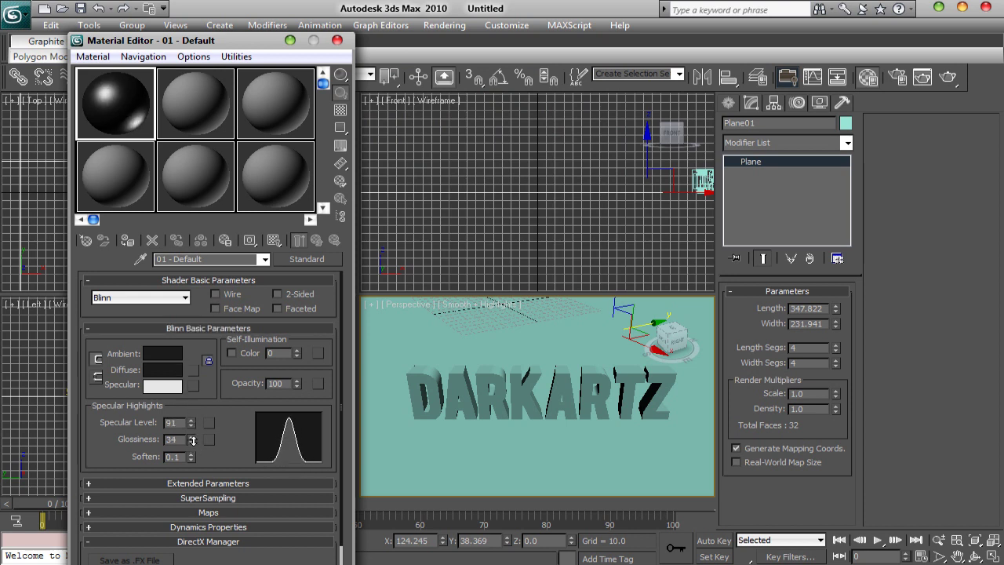
Apply the first material to the plane, set its specular level to 95 and lighten its ambient and diffuse colour to medium grey.
drag(113, 128, 392, 346)
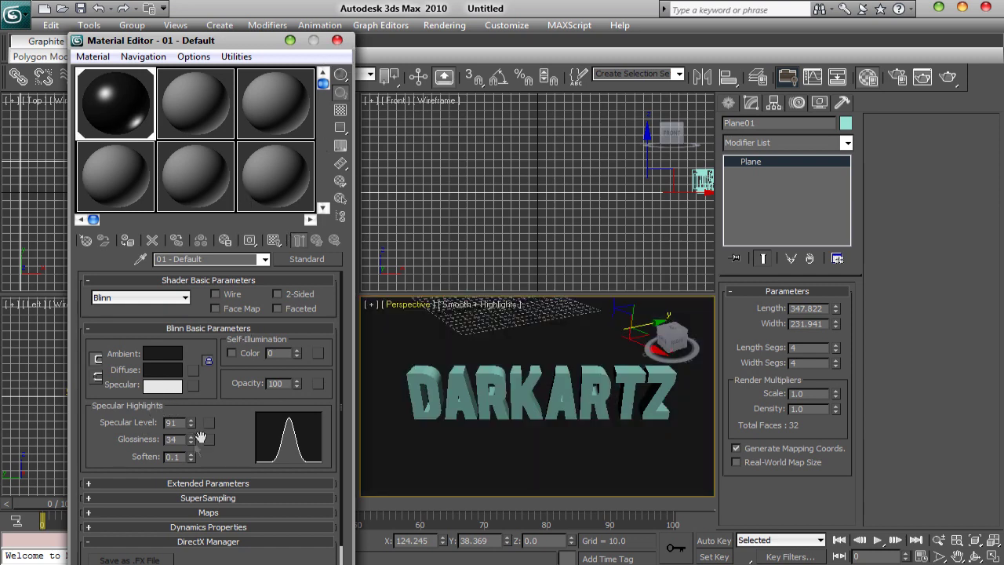
mouse_move(191, 423)
mouse_down()
mouse_move(189, 436)
mouse_move(190, 422)
mouse_up()
click(168, 376)
mouse_move(449, 126)
mouse_down()
mouse_move(460, 99)
mouse_move(454, 123)
mouse_up()
click(575, 196)
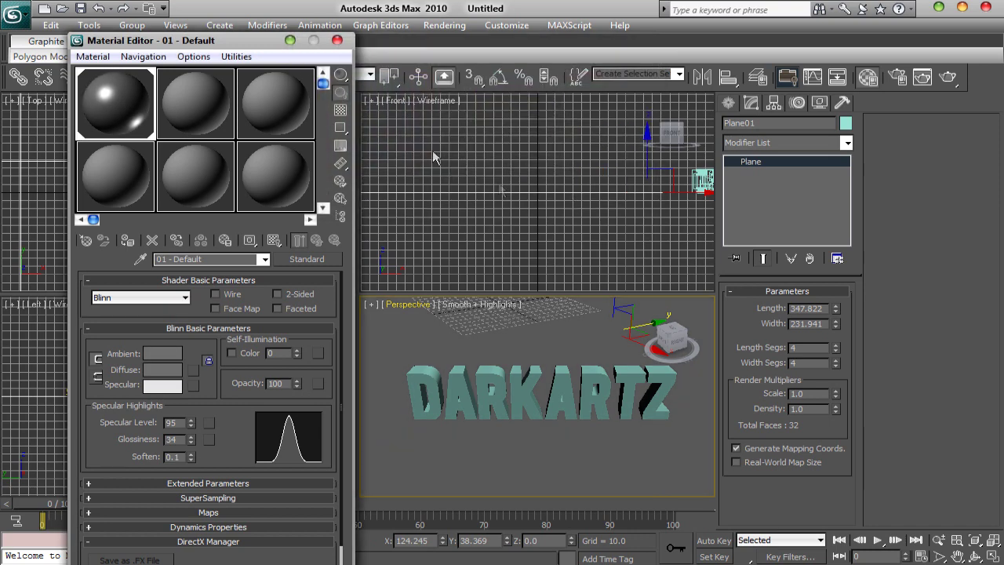
Select the text and darken the second material's ambient and diffuse colour to RGB 18, 18, 18.
click(477, 369)
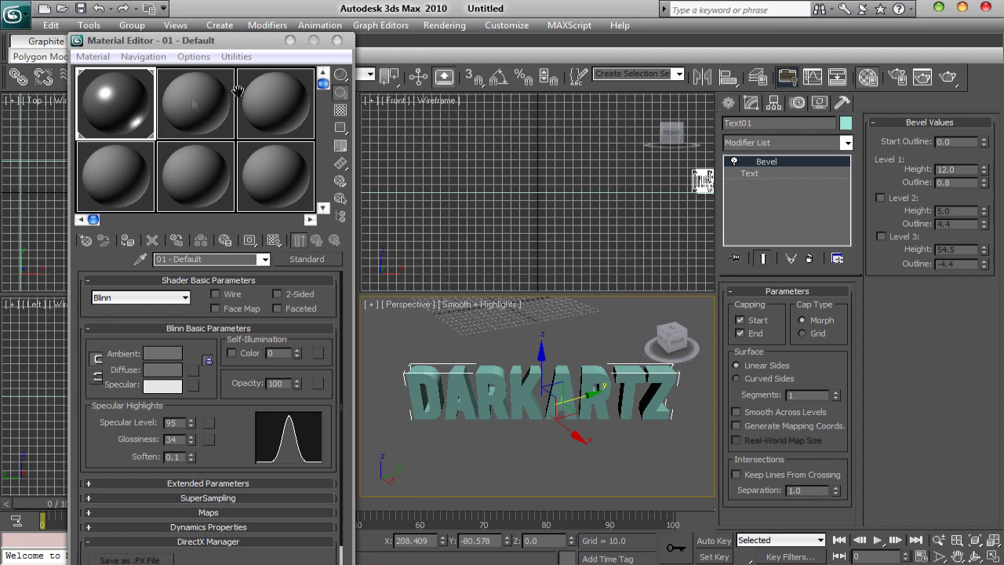
click(203, 107)
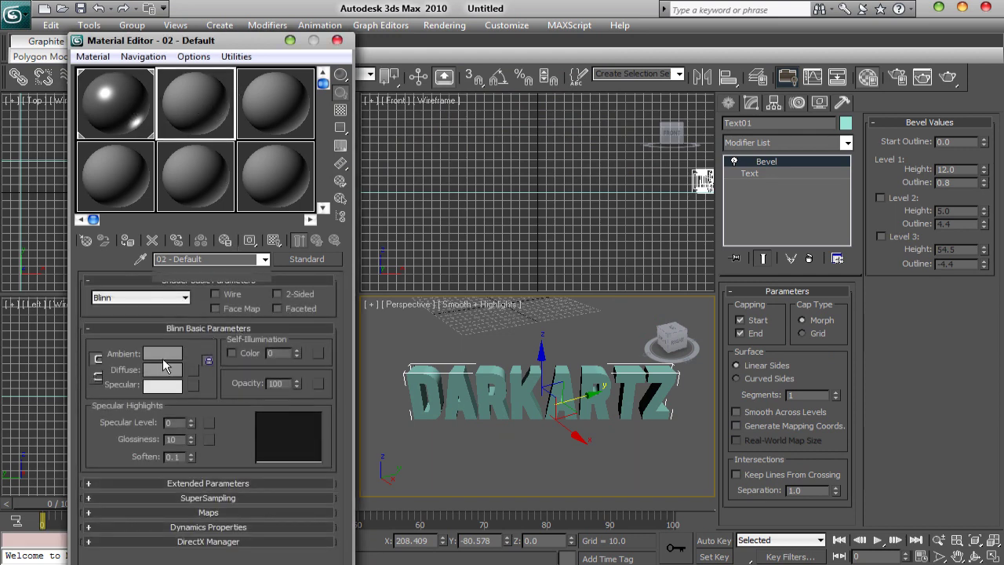
click(165, 355)
drag(459, 106, 458, 83)
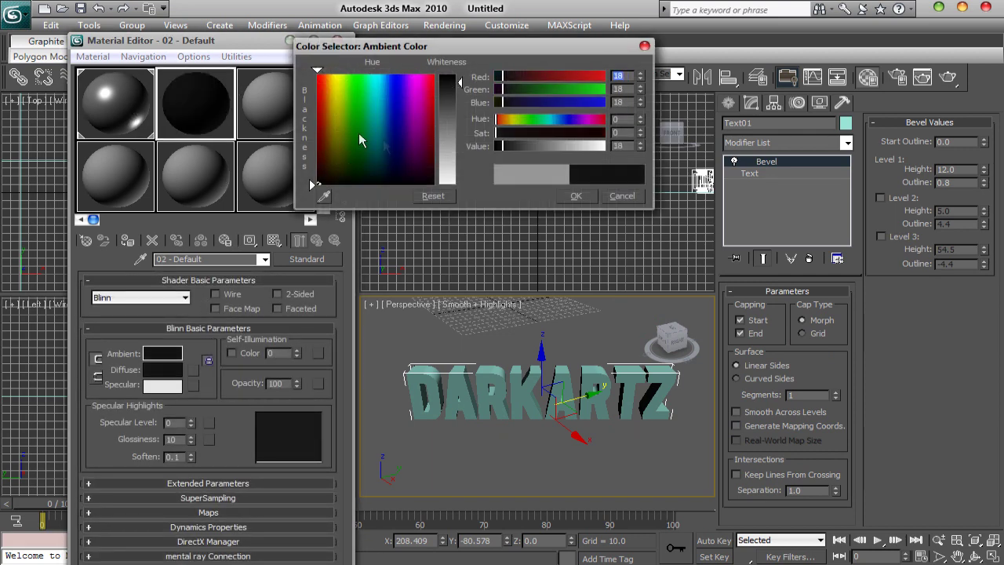
click(575, 196)
Set the second material's specular level to 89 and glossiness to 58, and apply it to the text.
drag(191, 440, 190, 359)
drag(189, 453, 191, 441)
drag(207, 122, 470, 384)
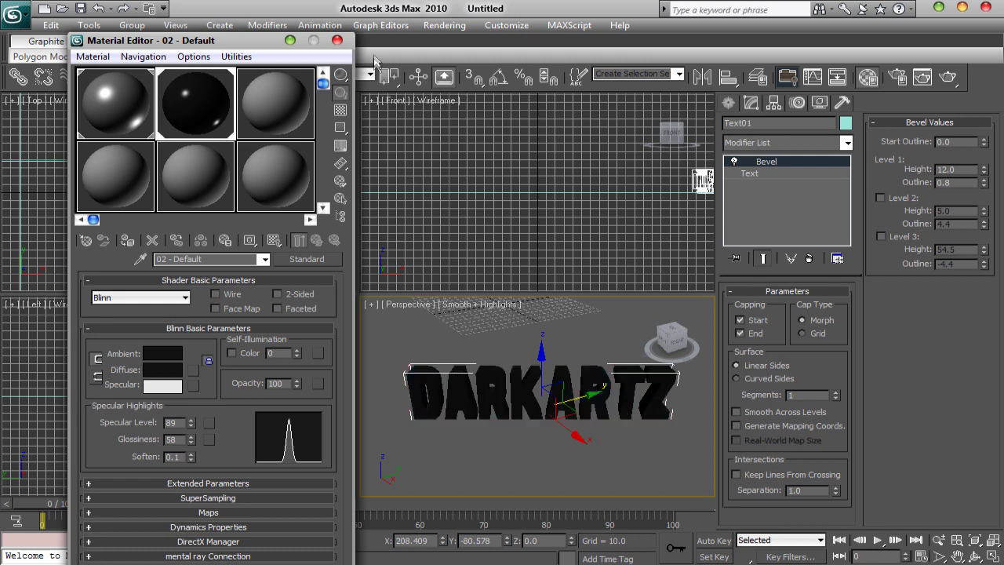
Close the Material Editor and render the Perspective view to check the text and plane materials.
click(337, 41)
click(946, 76)
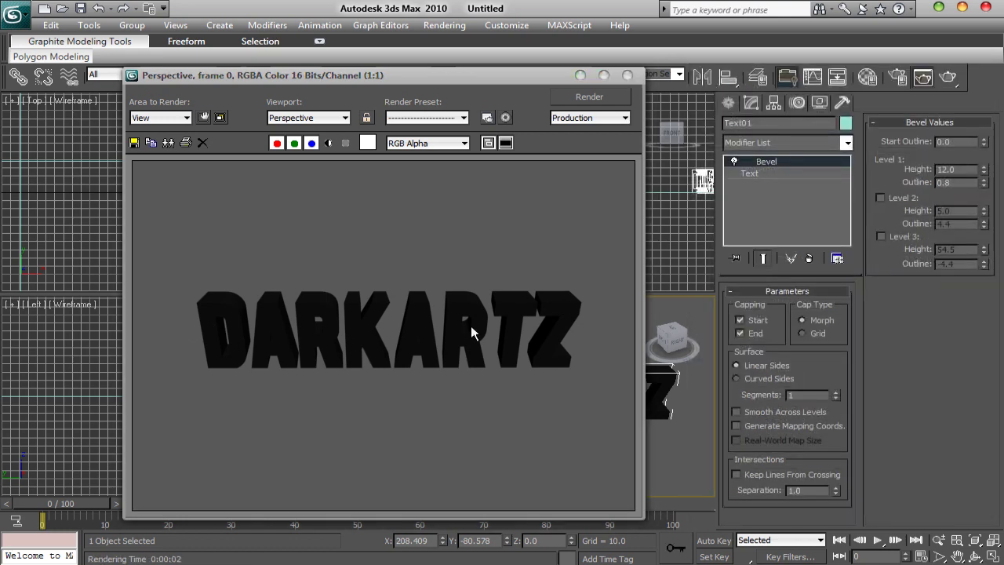
click(627, 75)
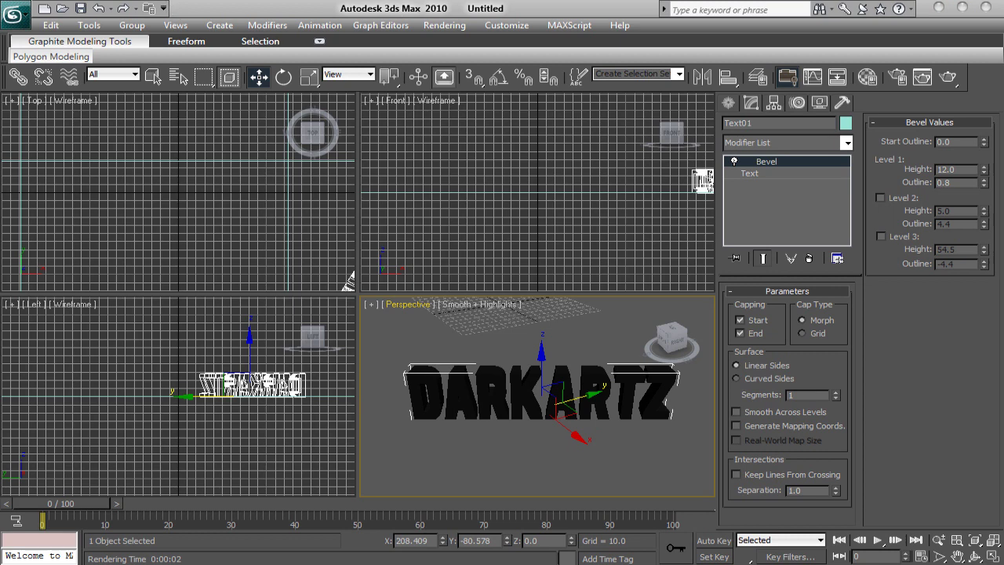
click(546, 16)
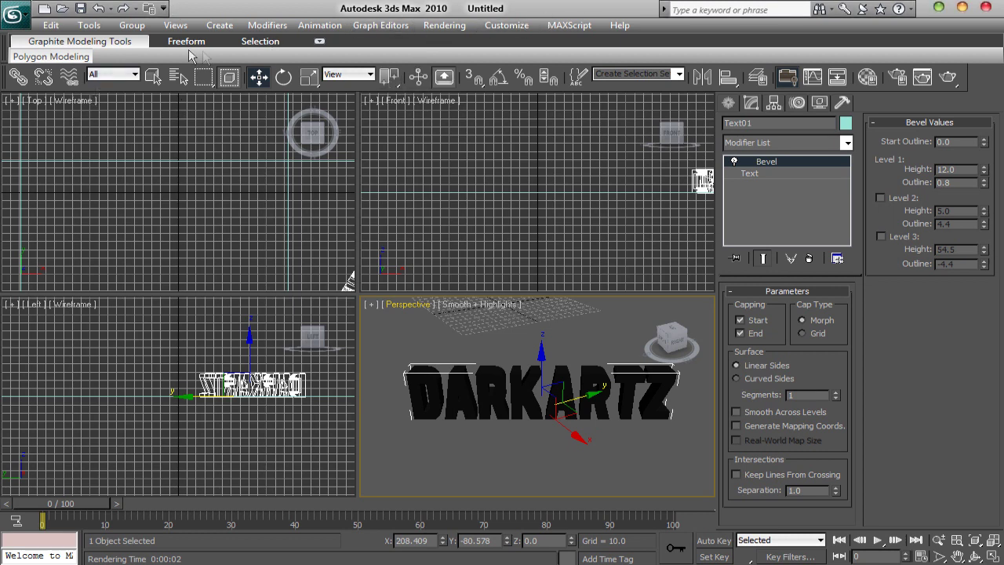
Try placing a standard Omni light just above the text in the Left view.
click(220, 25)
mouse_move(271, 232)
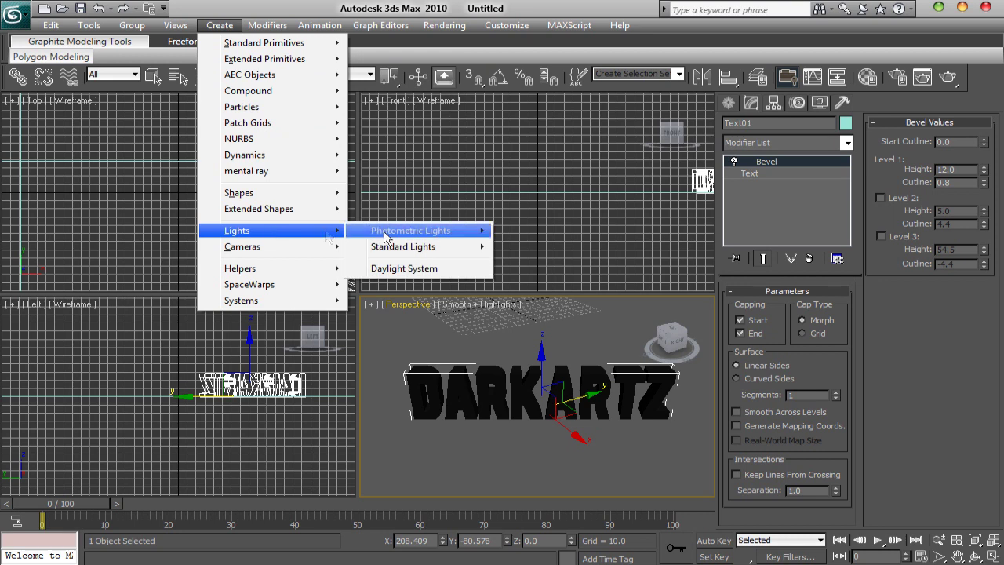
mouse_move(402, 246)
click(552, 307)
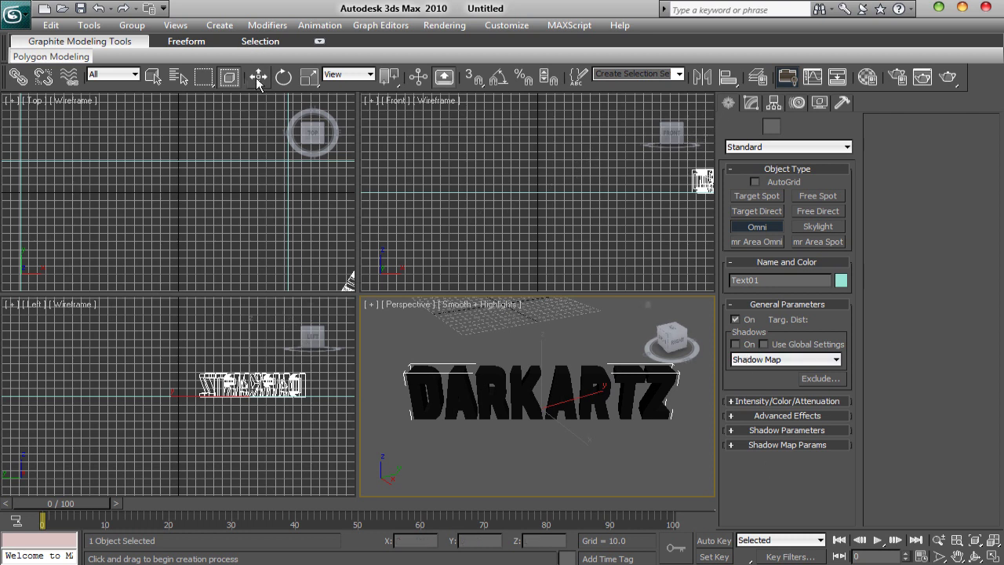
scroll(635, 204, down, 10)
scroll(603, 207, up, 10)
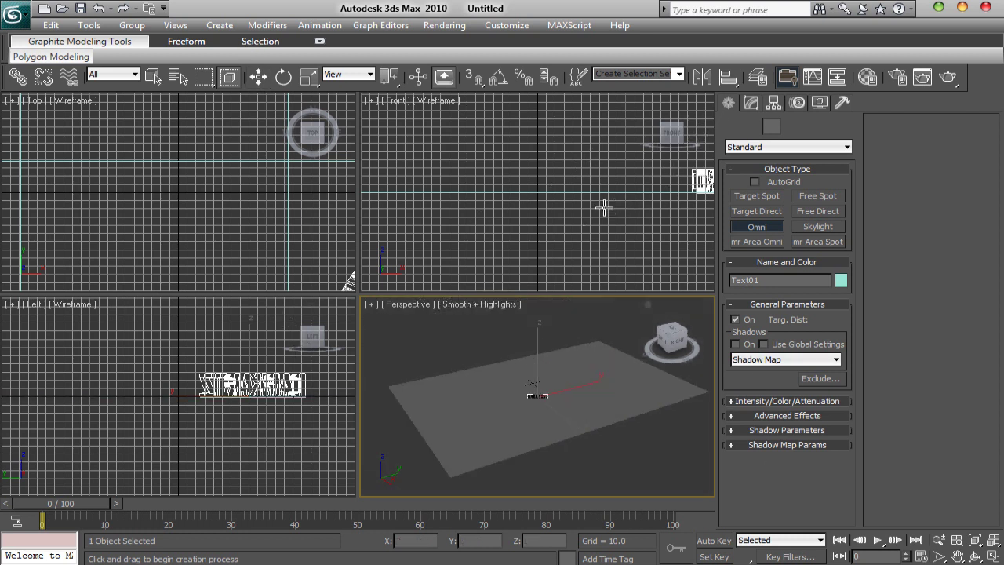
click(237, 343)
scroll(262, 343, down, 5)
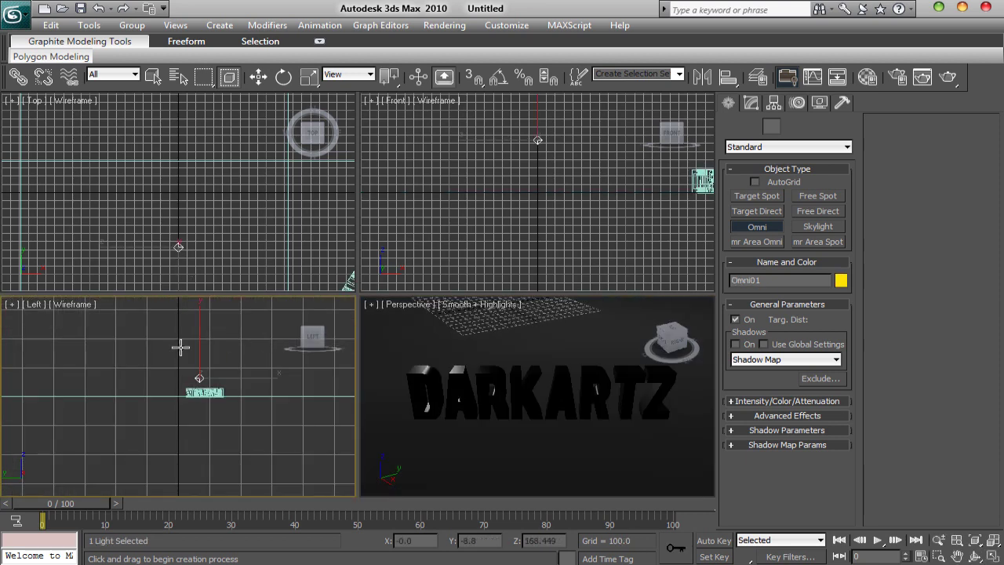
scroll(194, 336, up, 3)
scroll(199, 334, down, 3)
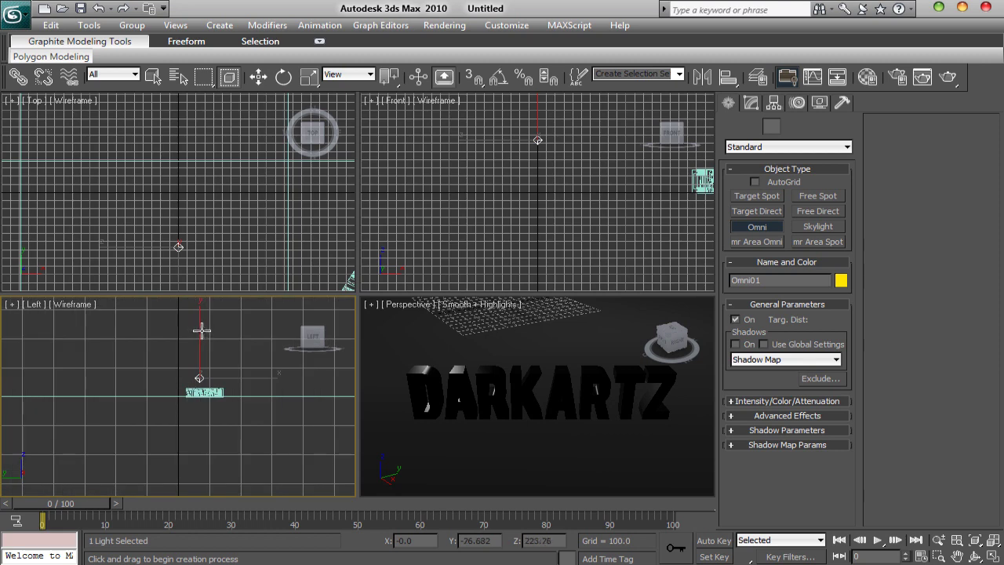
key(ctrl+z)
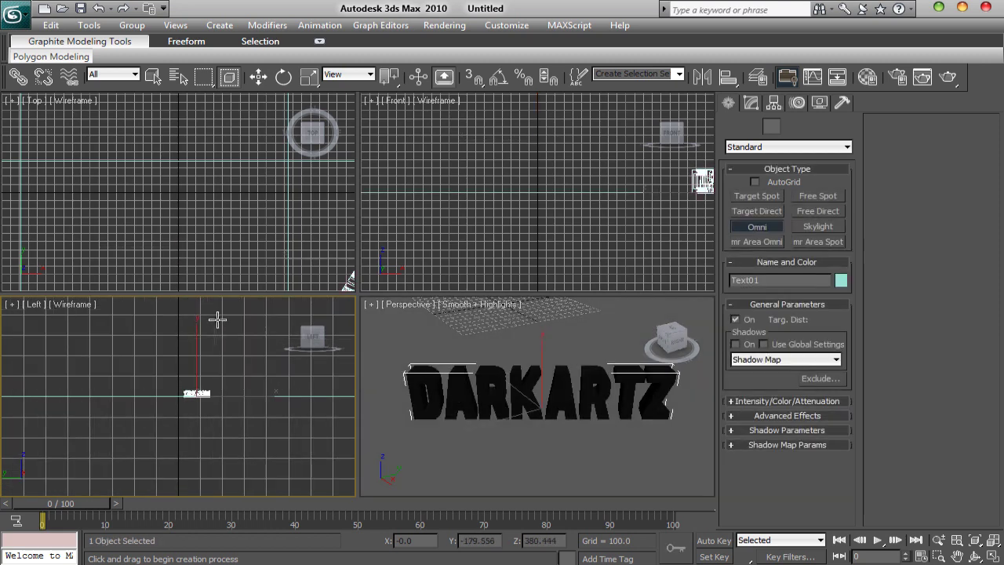
Try a higher Omni light above the text in the Left view and a second one in the Perspective view.
scroll(226, 358, up, 3)
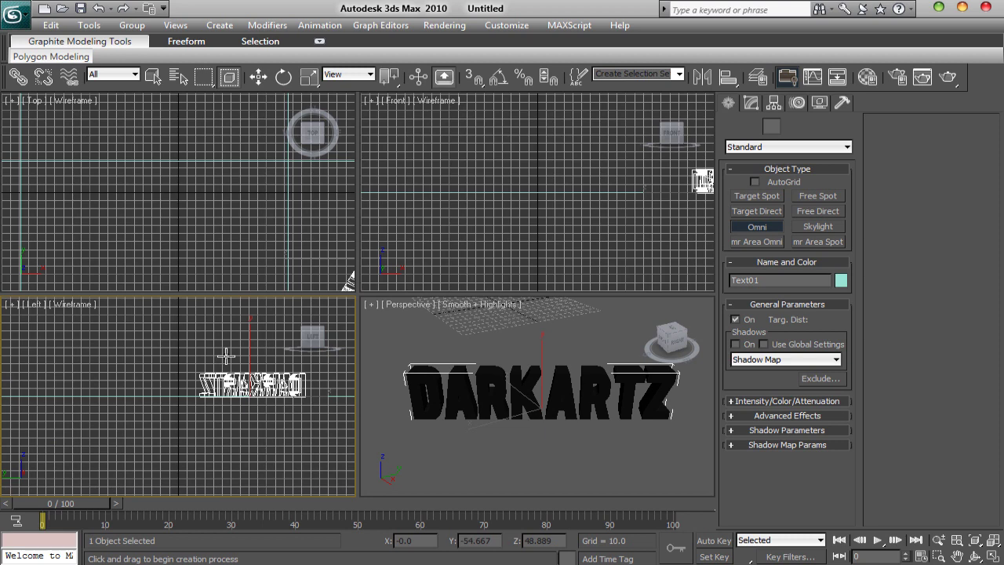
scroll(226, 358, down, 2)
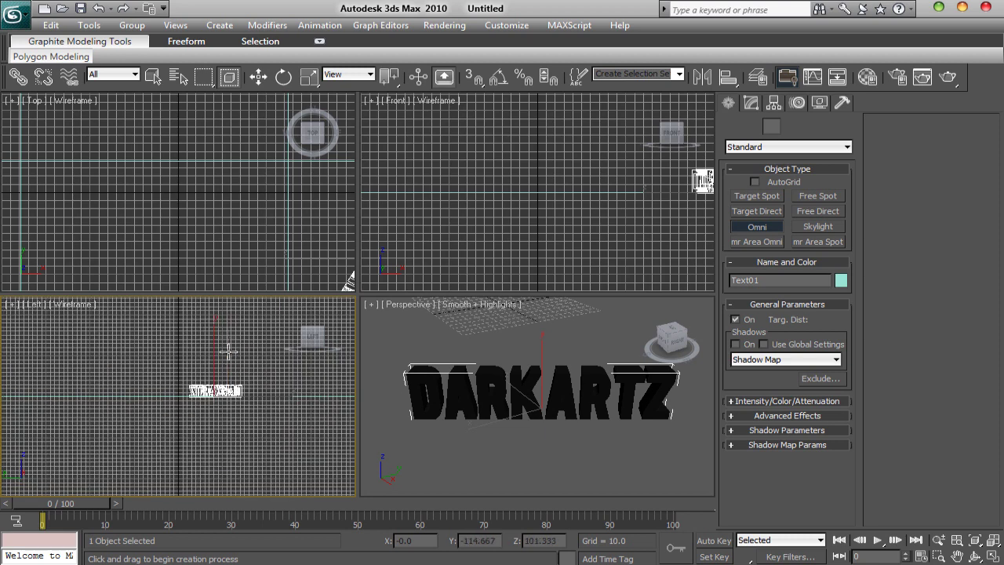
click(227, 336)
scroll(226, 337, up, 1)
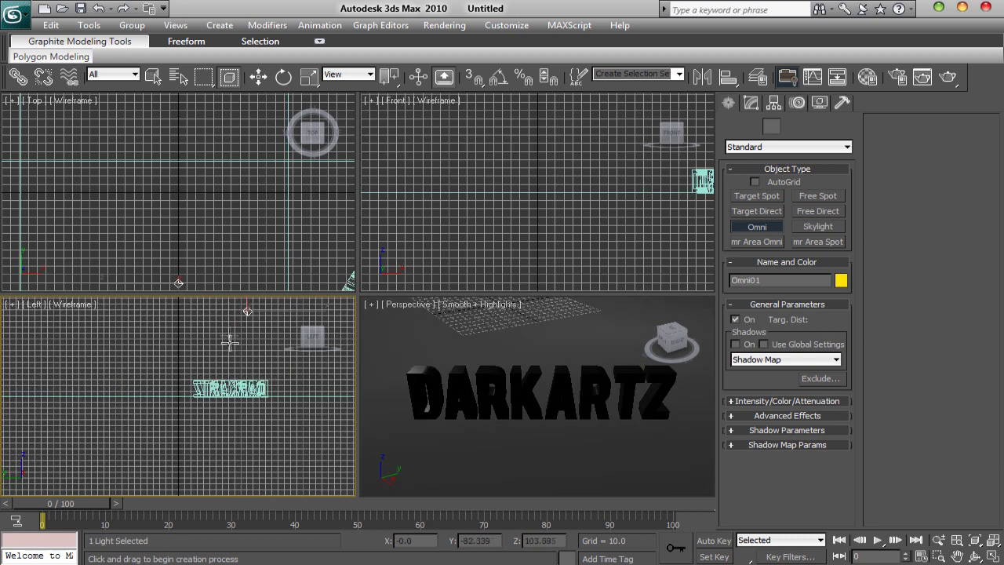
click(680, 338)
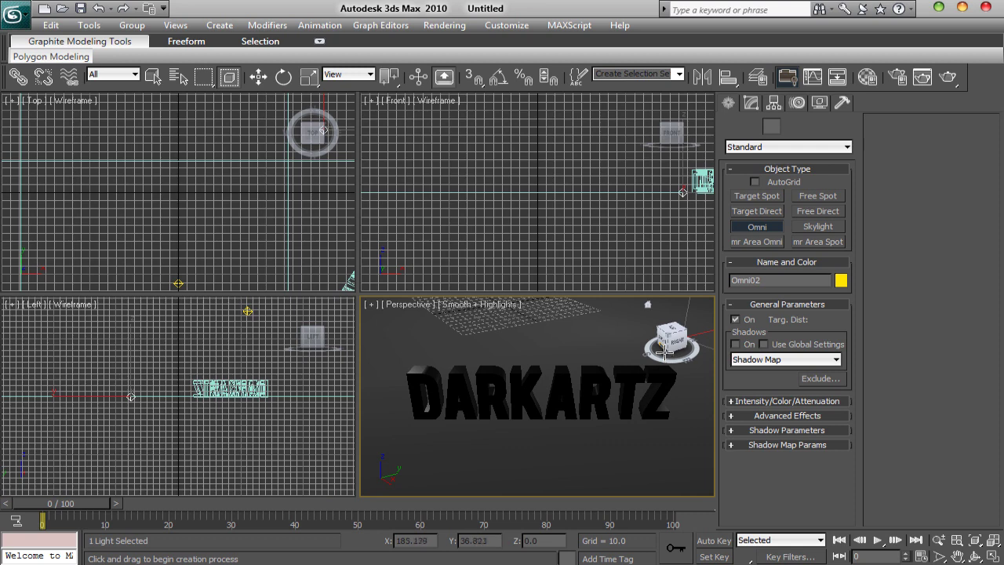
scroll(663, 353, down, 5)
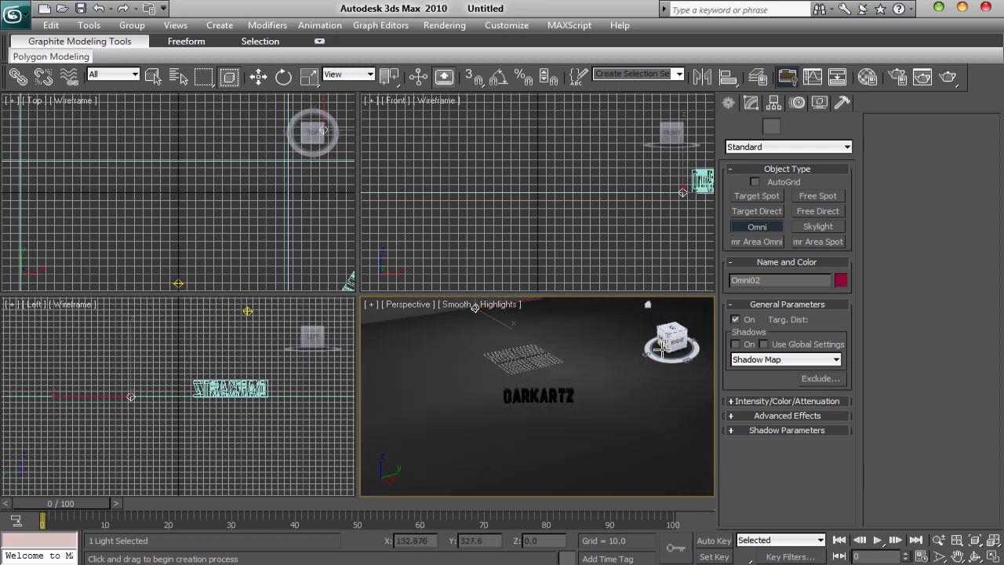
key(ctrl+z)
Rotate the text about its vertical axis to about 3° so it faces the front, and dismiss the chat window.
click(258, 76)
click(671, 340)
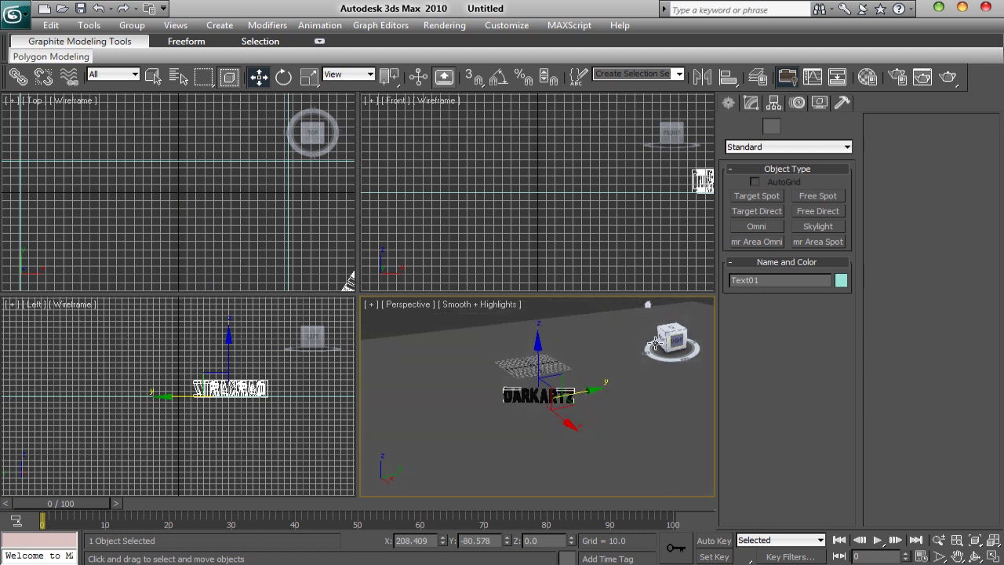
drag(673, 341, 527, 363)
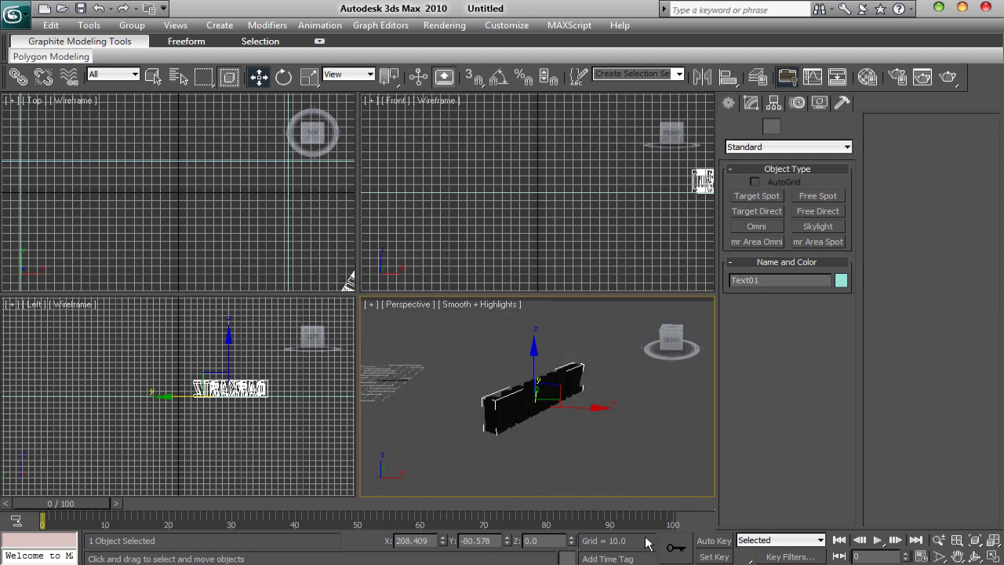
scroll(594, 433, up, 5)
scroll(594, 435, down, 3)
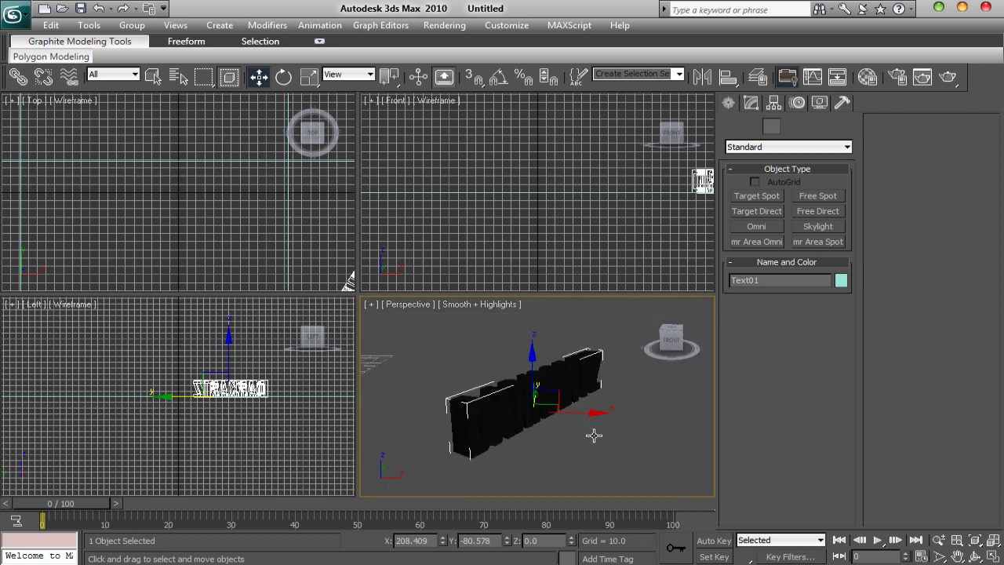
click(283, 77)
drag(568, 432, 470, 390)
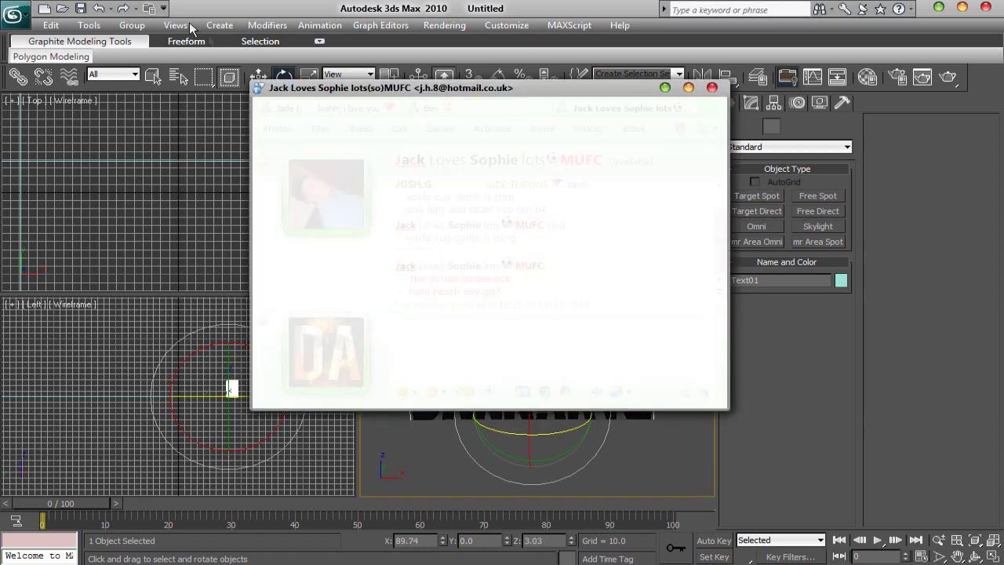
click(665, 87)
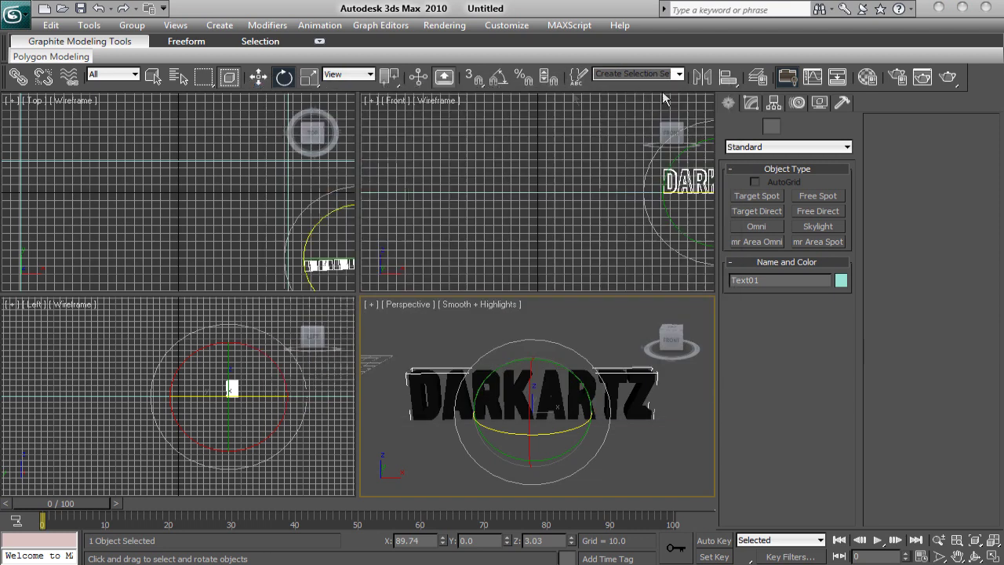
Try placing a standard Omni light above and in front of the text in the Left view.
click(220, 25)
mouse_move(330, 231)
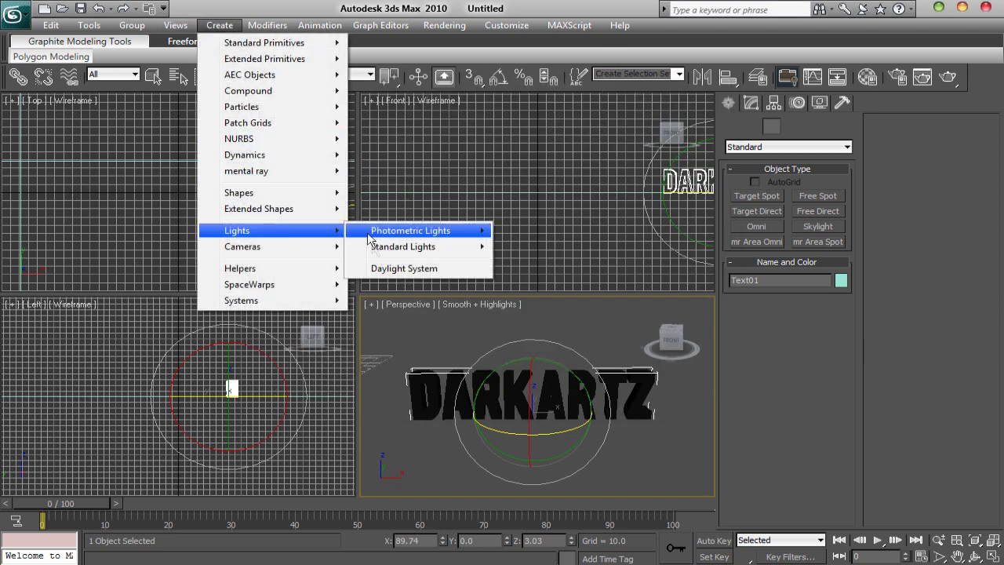
mouse_move(392, 245)
click(565, 316)
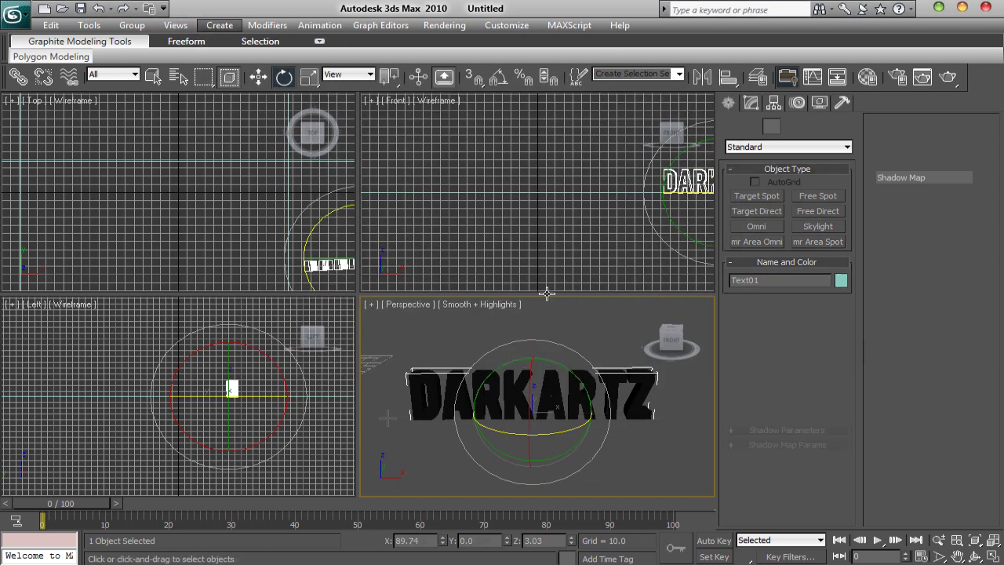
click(288, 321)
scroll(210, 349, up, 2)
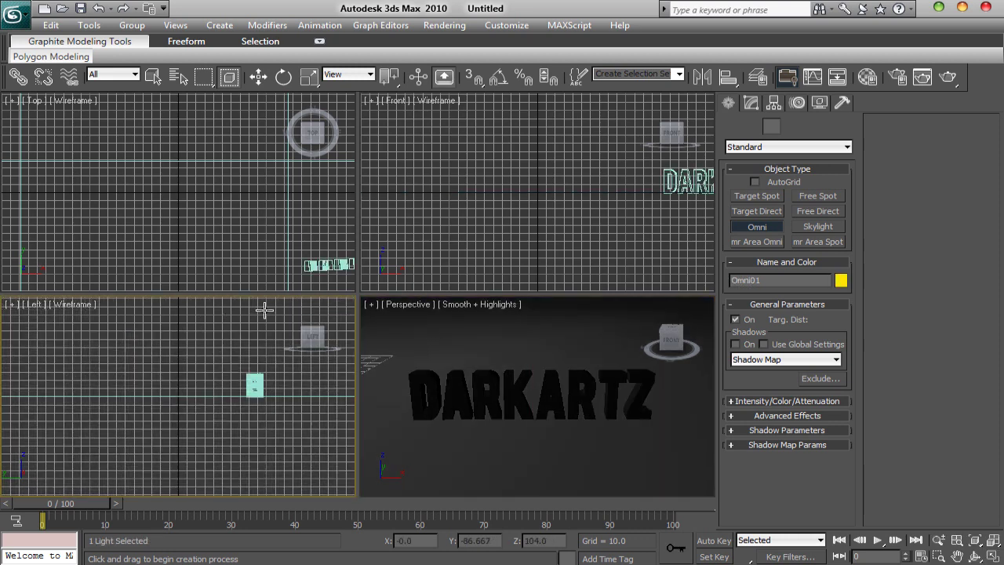
scroll(265, 334, down, 4)
scroll(262, 358, down, 2)
Try Omni light positions farther in front of and behind the text in the Left view, undoing each placement.
click(253, 357)
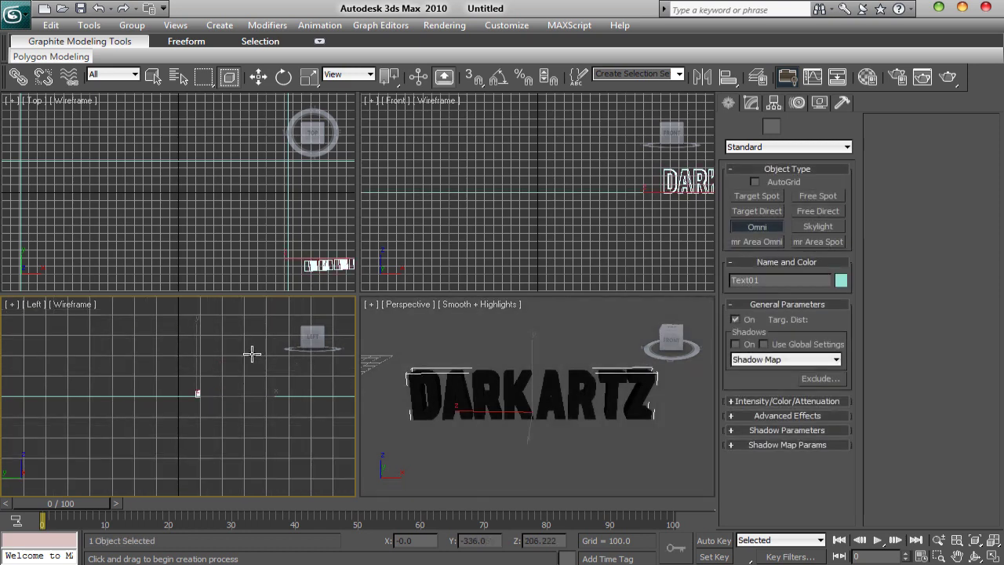
scroll(256, 361, up, 2)
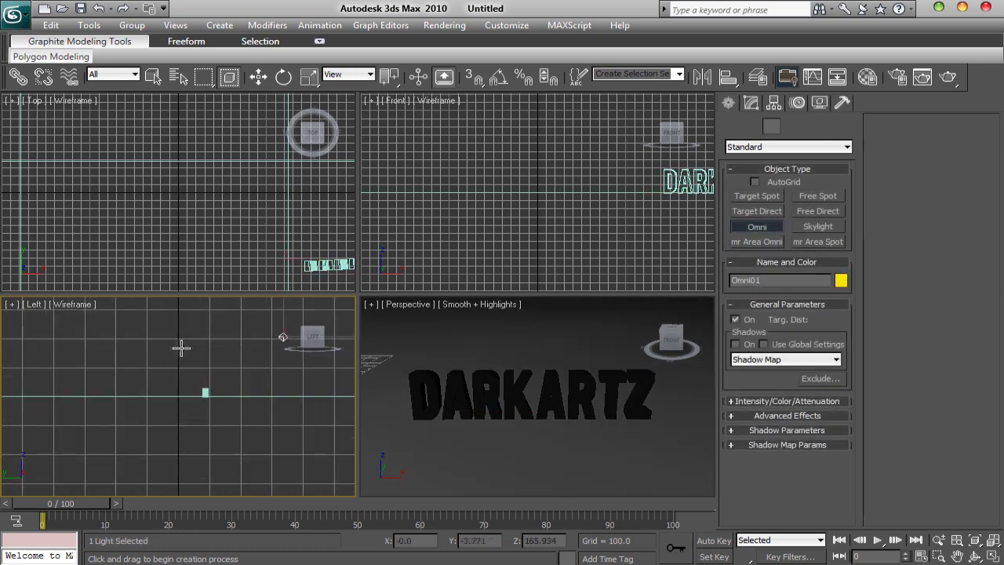
click(149, 330)
key(ctrl+z)
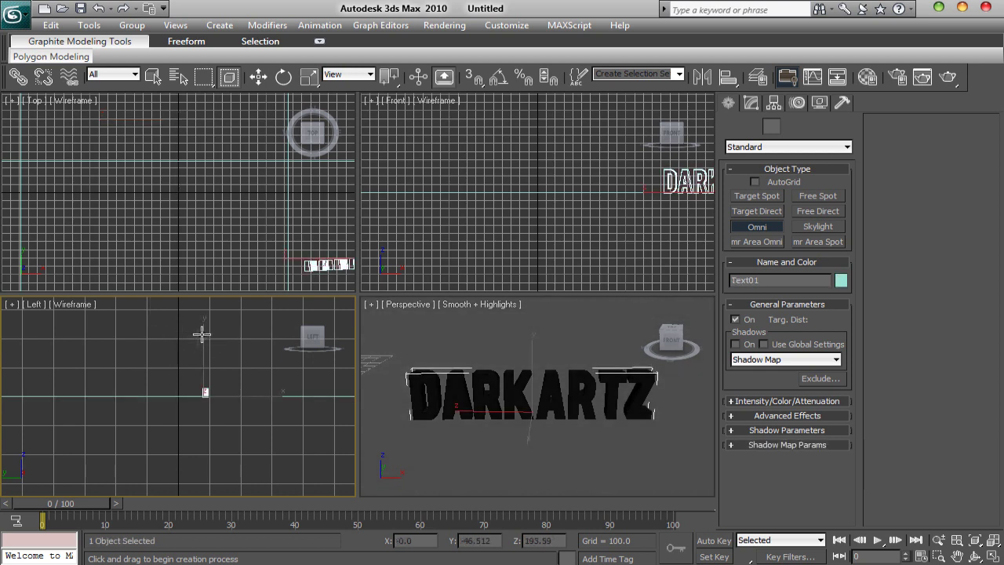
click(133, 354)
key(ctrl+z)
click(284, 358)
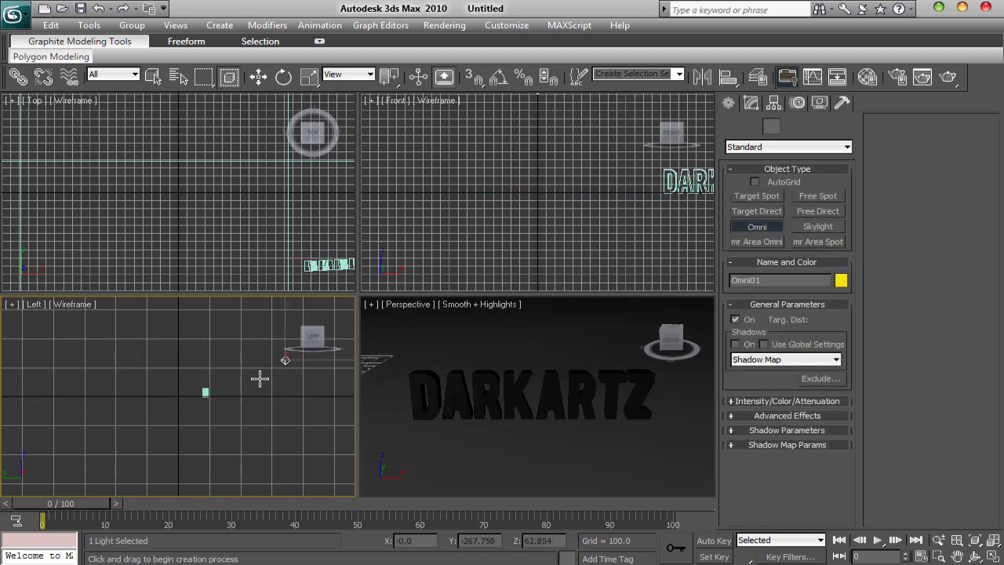
key(ctrl+z)
Try Omni lights near plane level on both sides of the text in the Left view and over the text in the Front view.
click(229, 391)
key(ctrl+z)
click(168, 390)
key(ctrl+z)
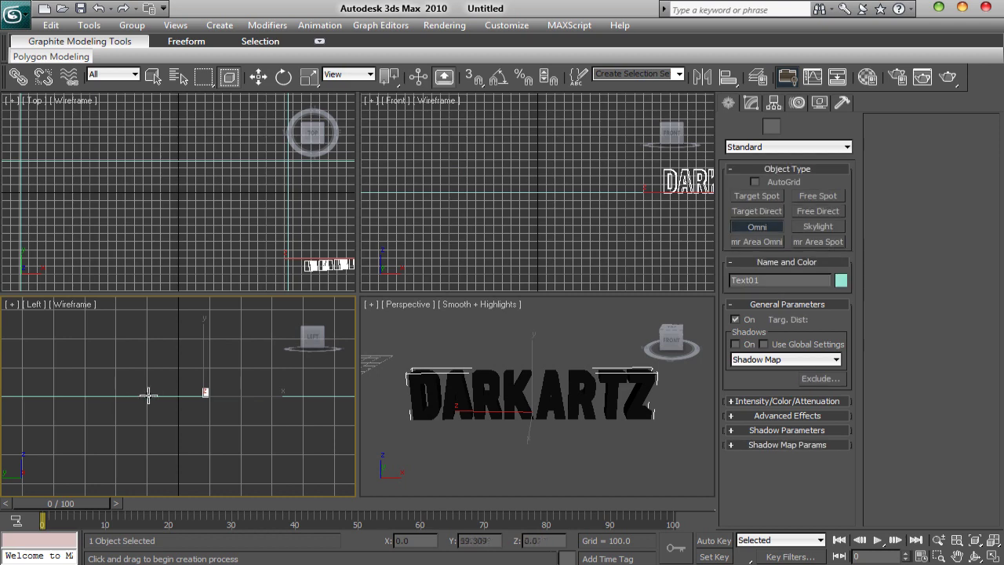
click(166, 385)
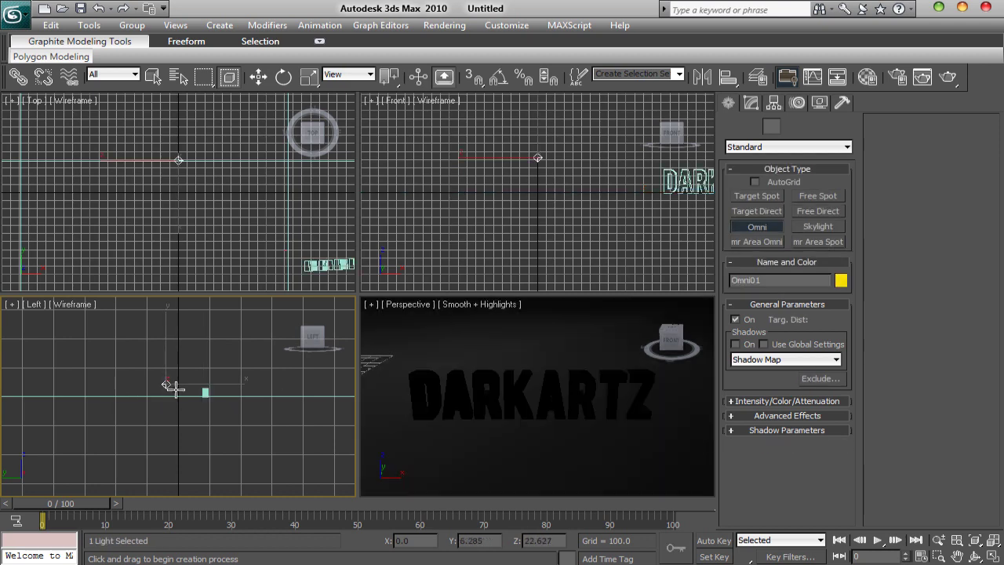
key(ctrl+z)
click(695, 182)
key(ctrl+z)
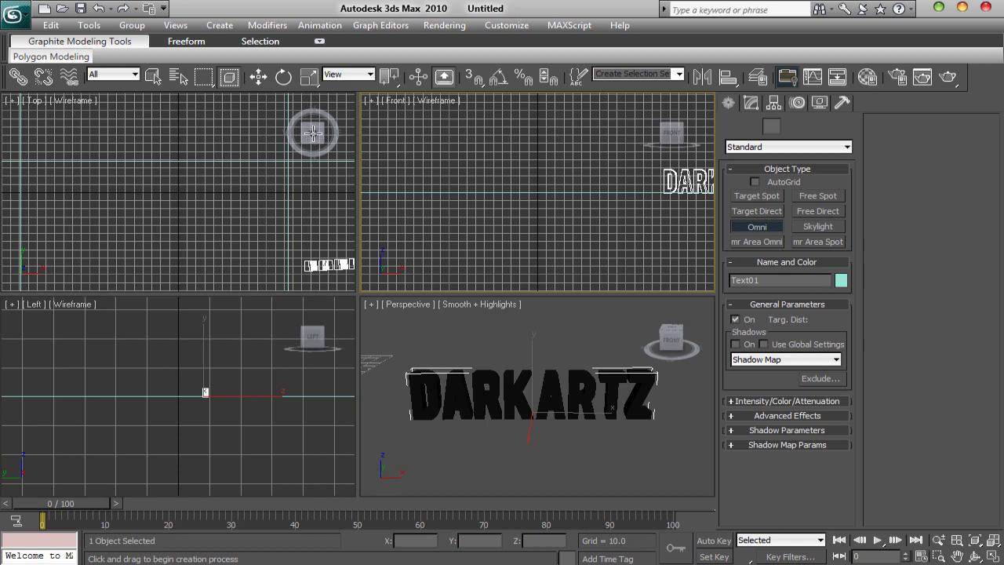
Try a standard Omni light behind the text in the Top view, and undo the placement.
click(234, 154)
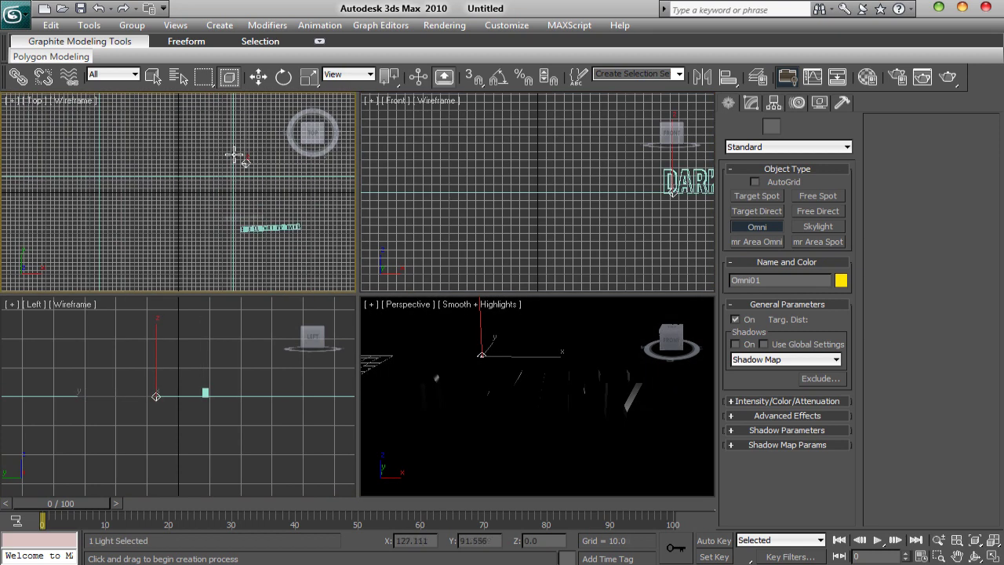
scroll(235, 157, down, 3)
key(ctrl+z)
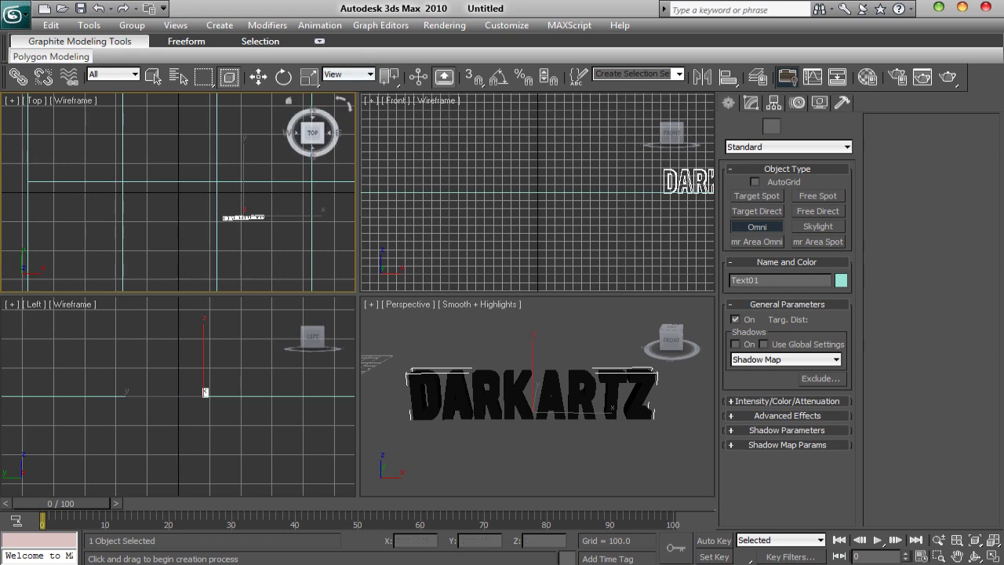
Place a standard Omni light at plane level, centred a short distance in front of the text, in the view from above.
click(957, 556)
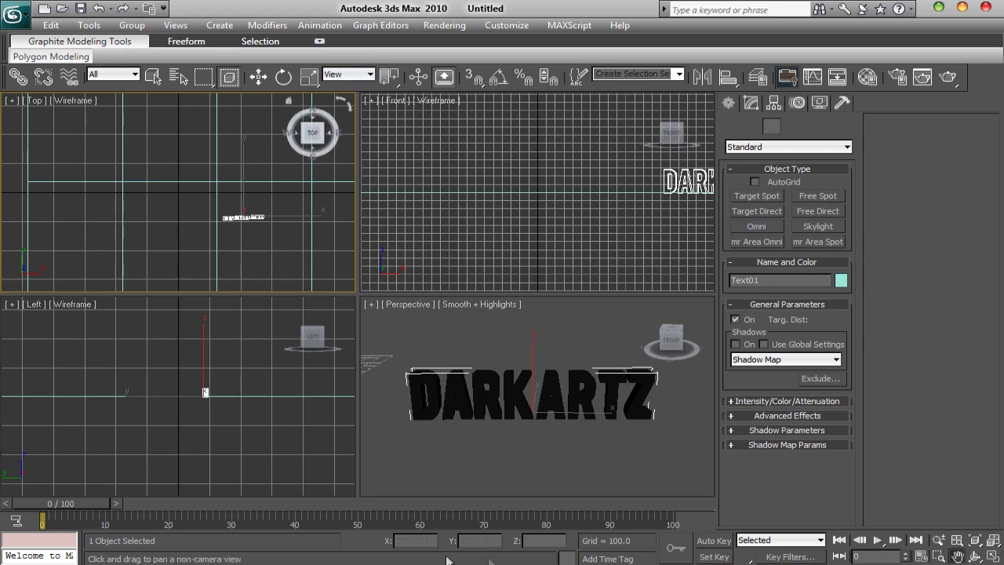
drag(179, 163, 111, 83)
scroll(262, 284, up, 6)
drag(261, 270, 228, 232)
drag(199, 174, 206, 264)
drag(197, 130, 45, 170)
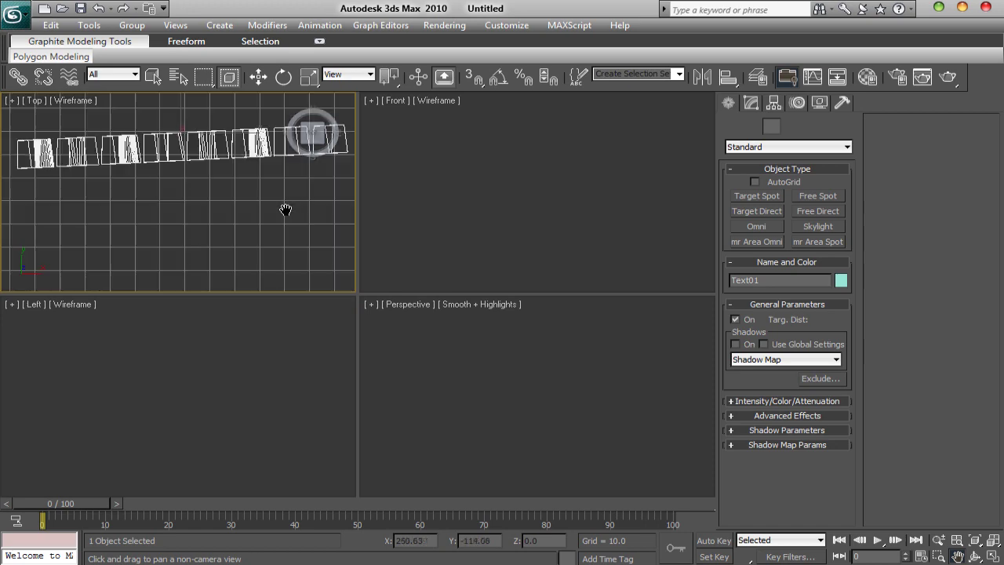
drag(284, 208, 233, 181)
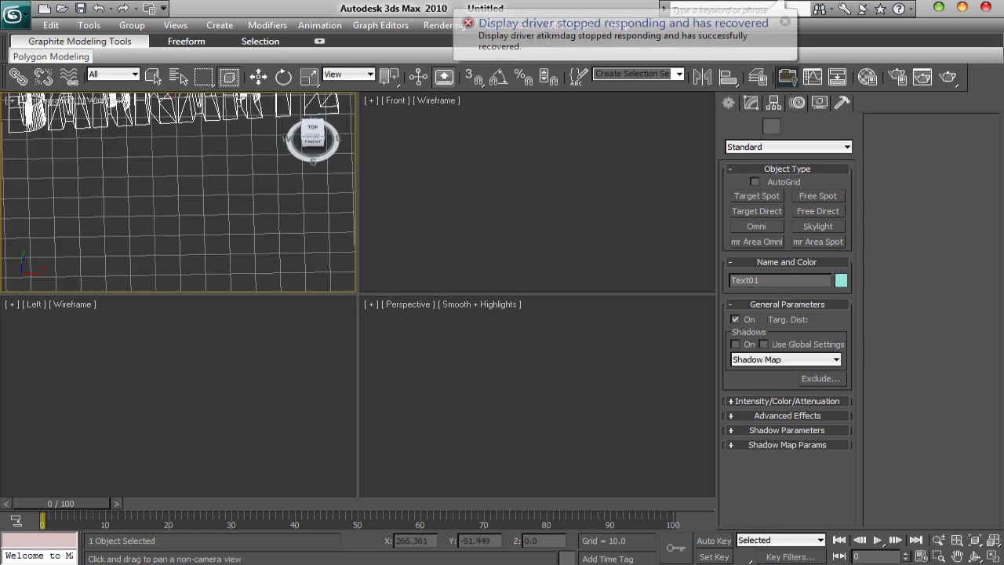
alt+middle_drag(250, 157, 244, 188)
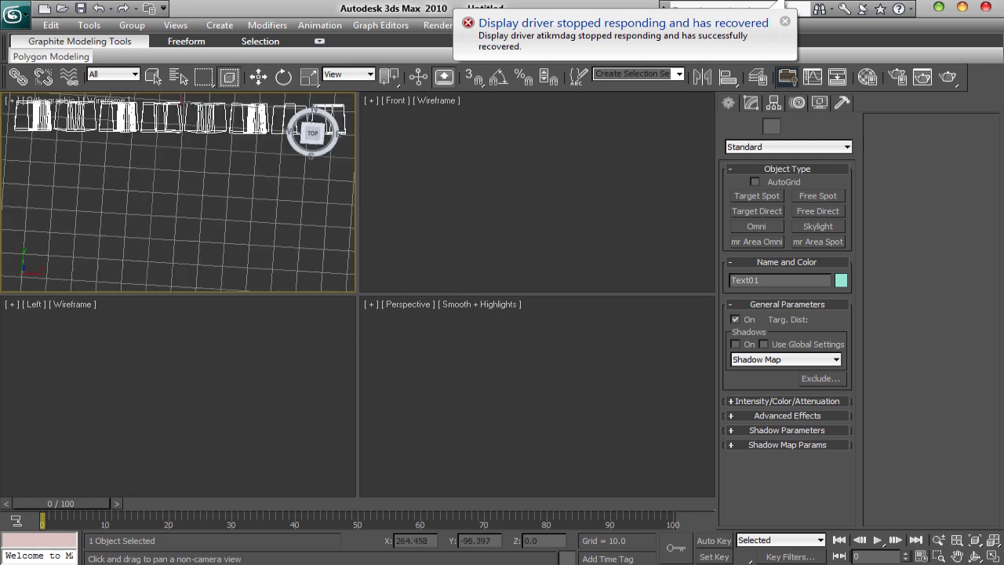
scroll(244, 188, down, 5)
scroll(244, 189, up, 3)
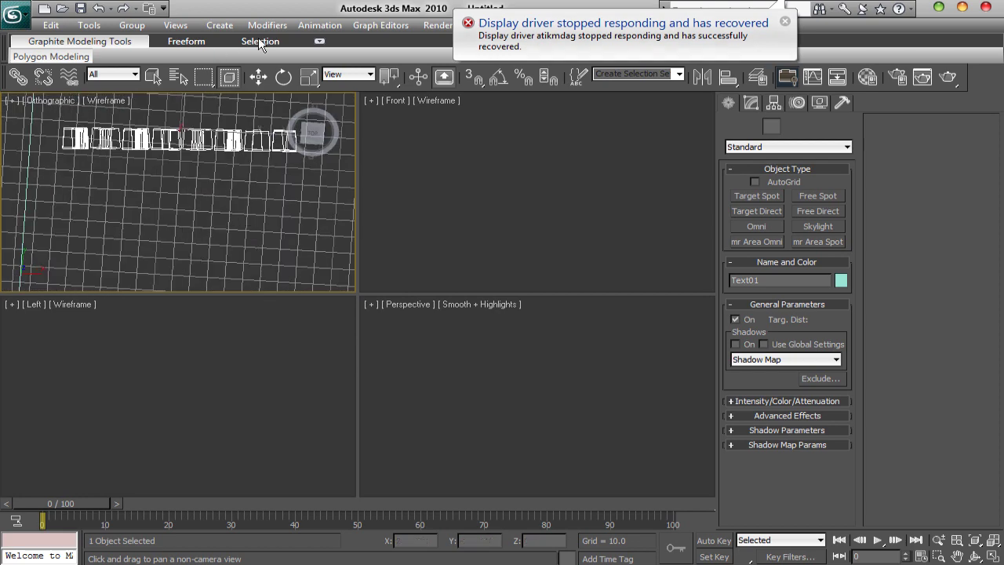
click(219, 25)
mouse_move(274, 230)
mouse_move(394, 252)
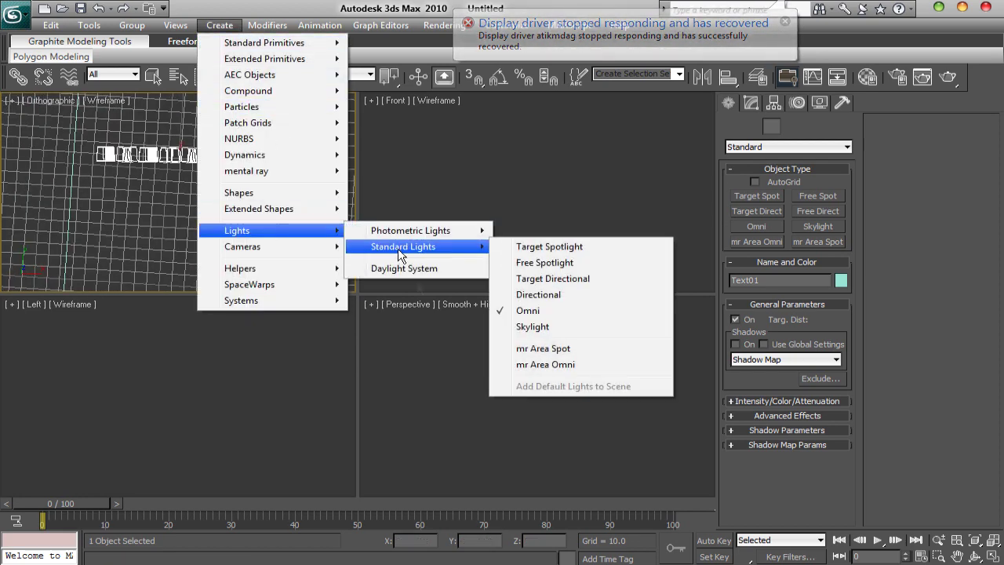
click(542, 311)
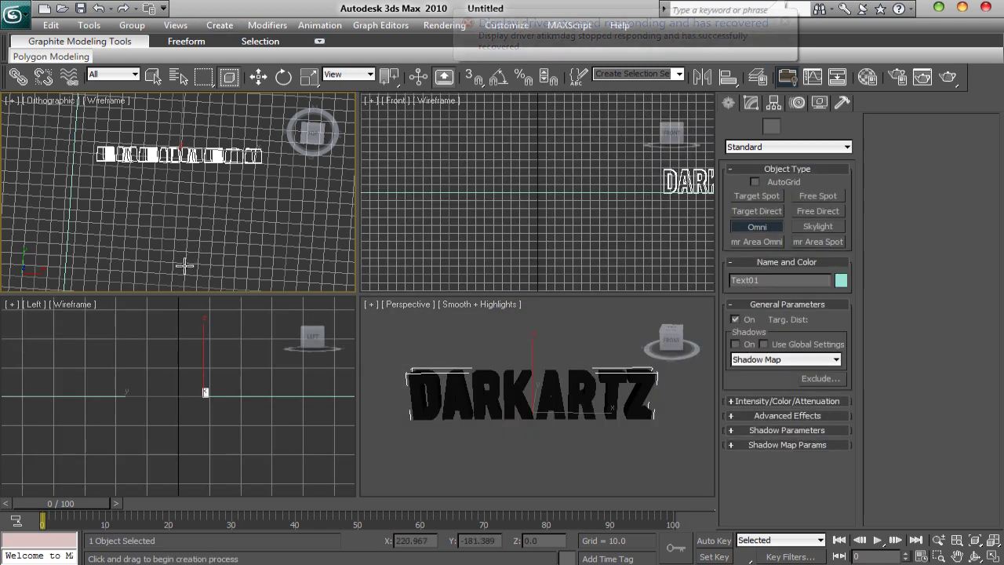
click(185, 273)
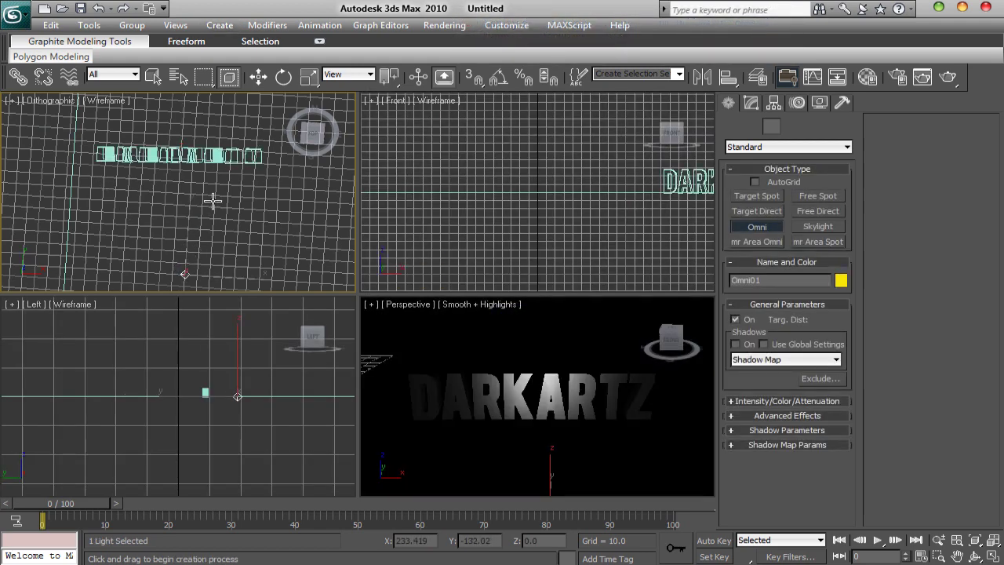
Move the Omni light much farther in front of the text and raise it to about Z 115 in the Left view.
scroll(213, 200, down, 3)
scroll(221, 196, down, 3)
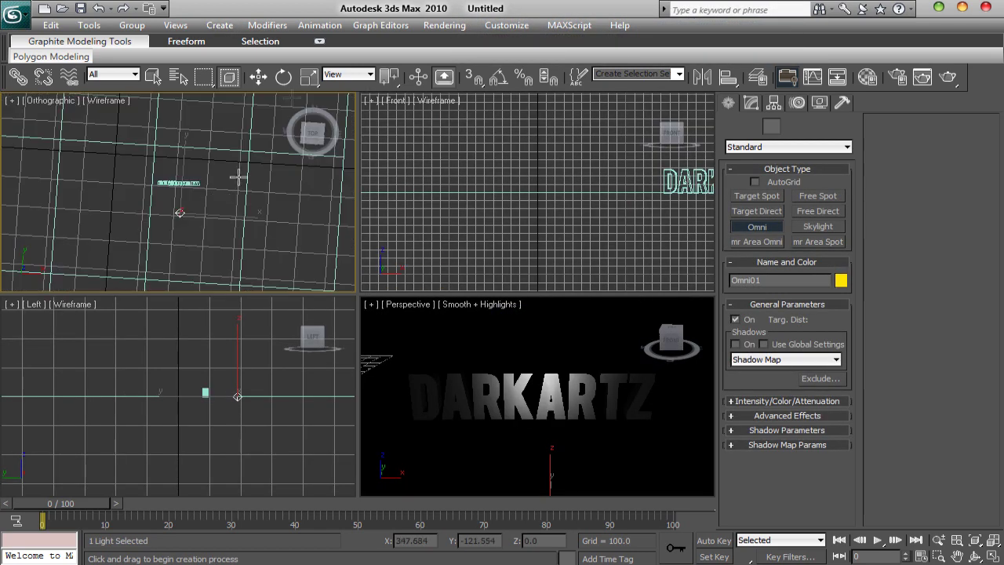
key(w)
drag(237, 396, 324, 396)
drag(328, 344, 328, 274)
scroll(274, 347, down, 8)
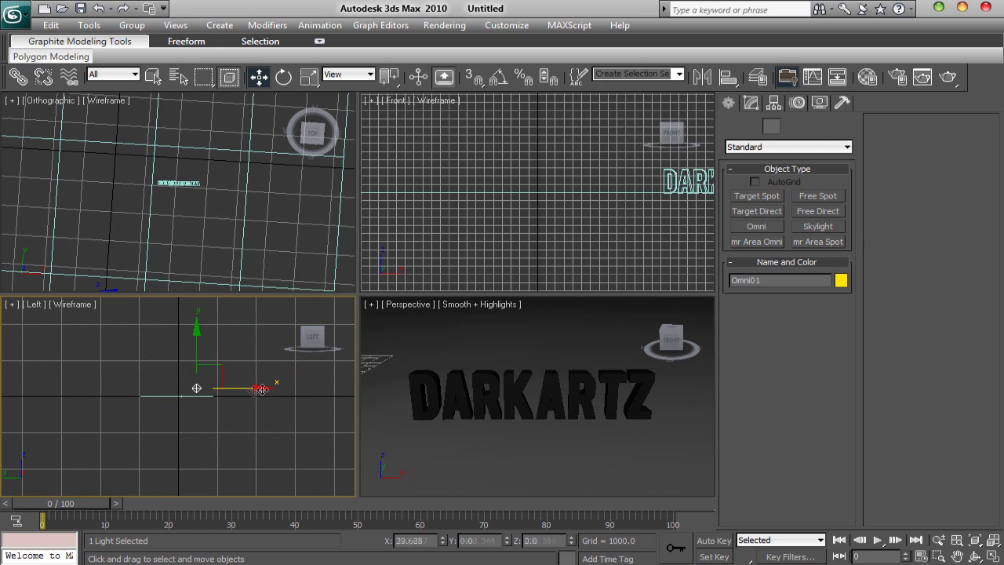
drag(253, 388, 263, 389)
drag(210, 332, 206, 335)
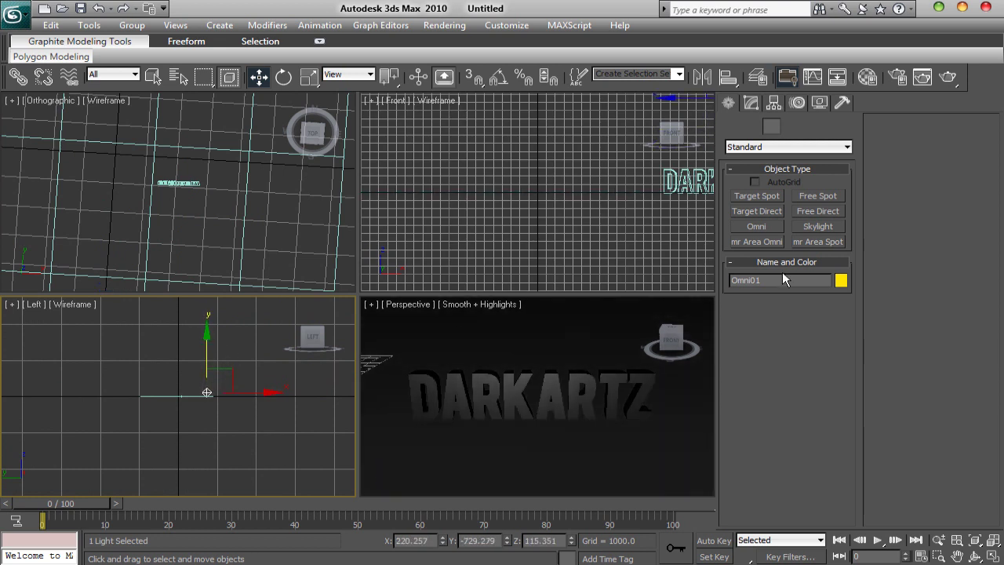
Turn on the Omni light's shadows, try the Area Shadows type, and enable Use Global Settings.
click(753, 104)
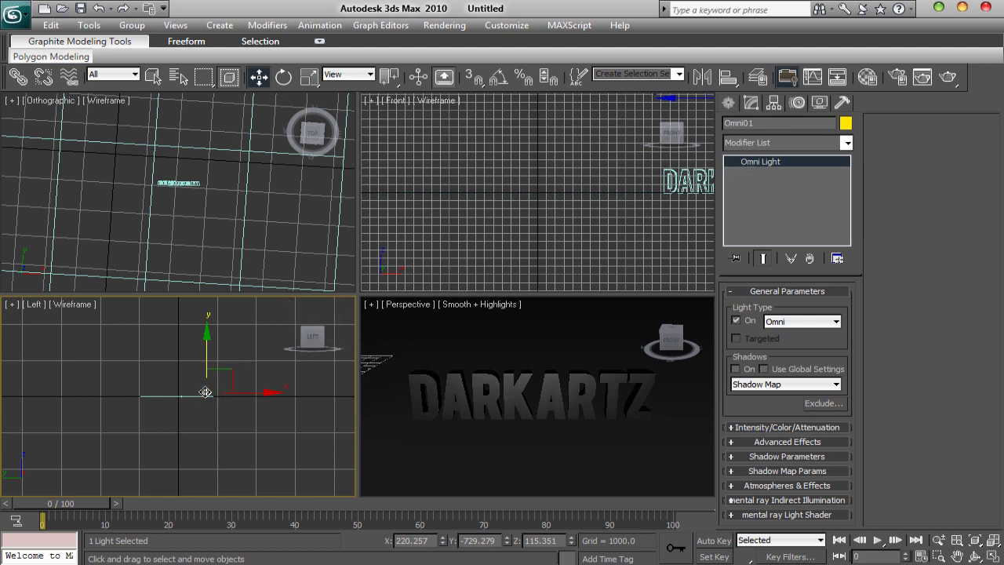
click(774, 321)
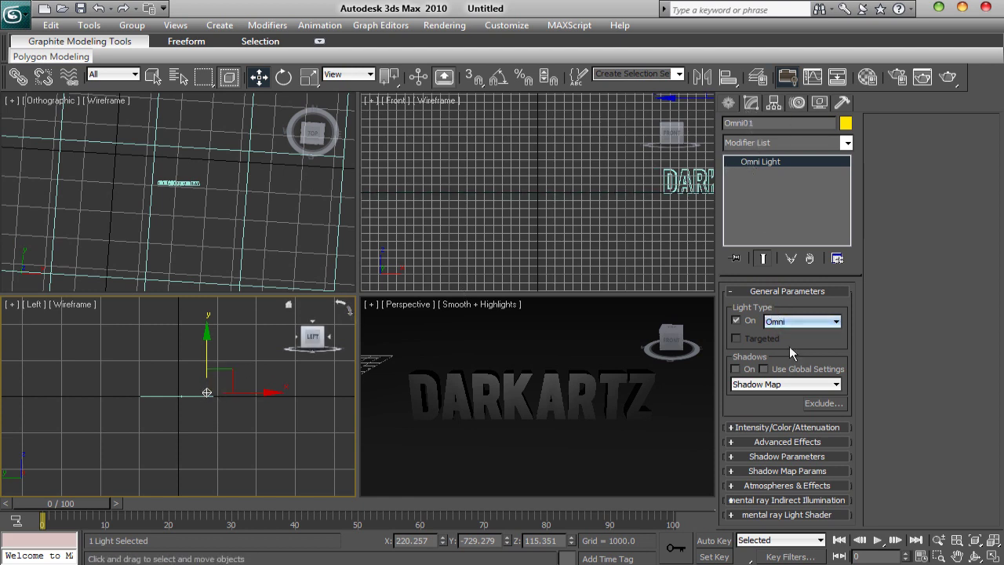
click(787, 457)
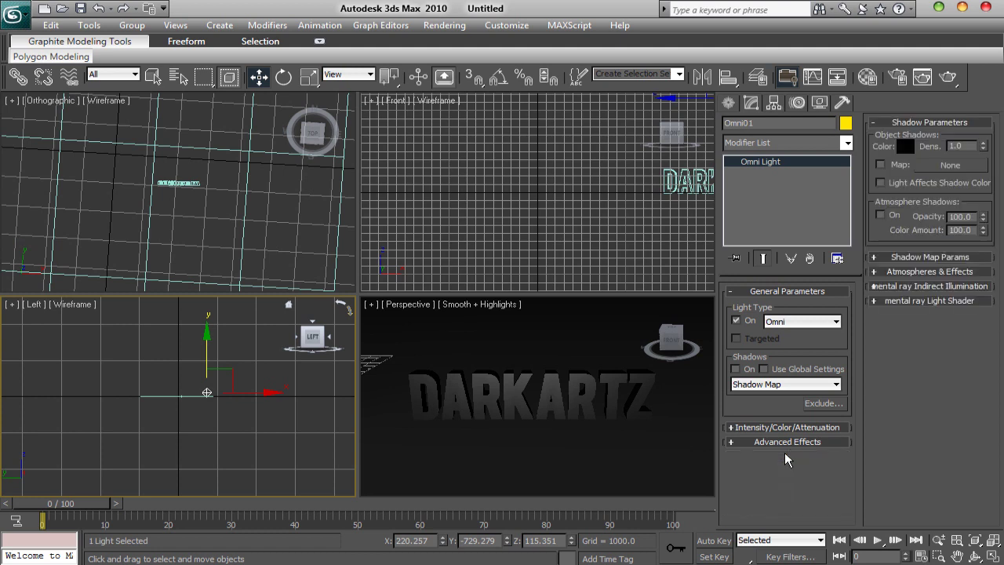
click(735, 370)
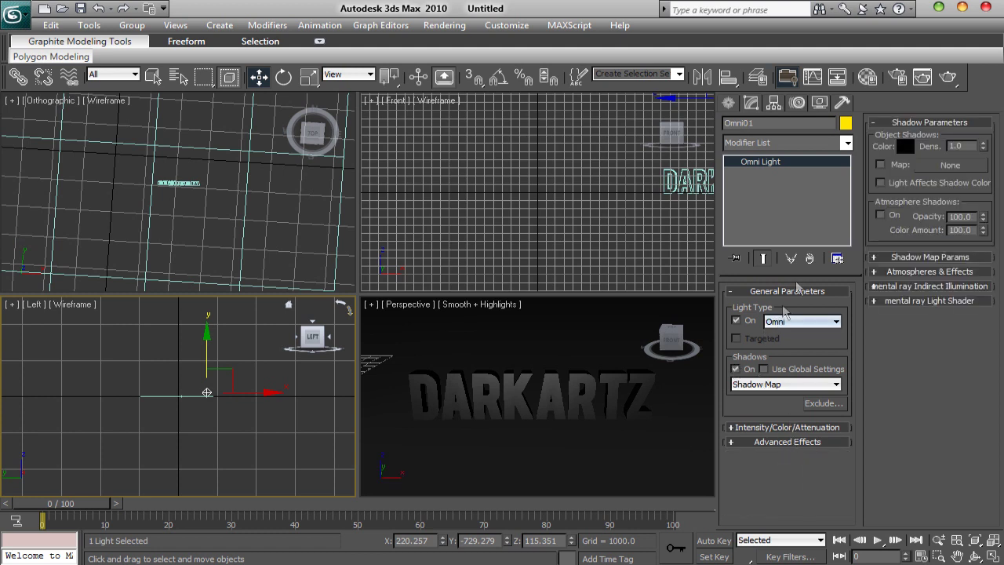
click(757, 385)
click(760, 413)
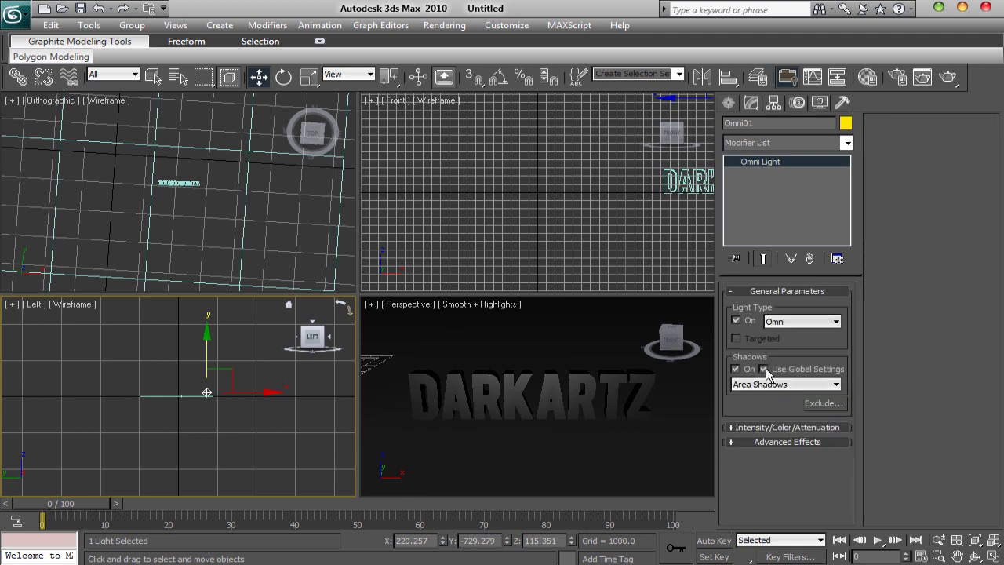
click(764, 368)
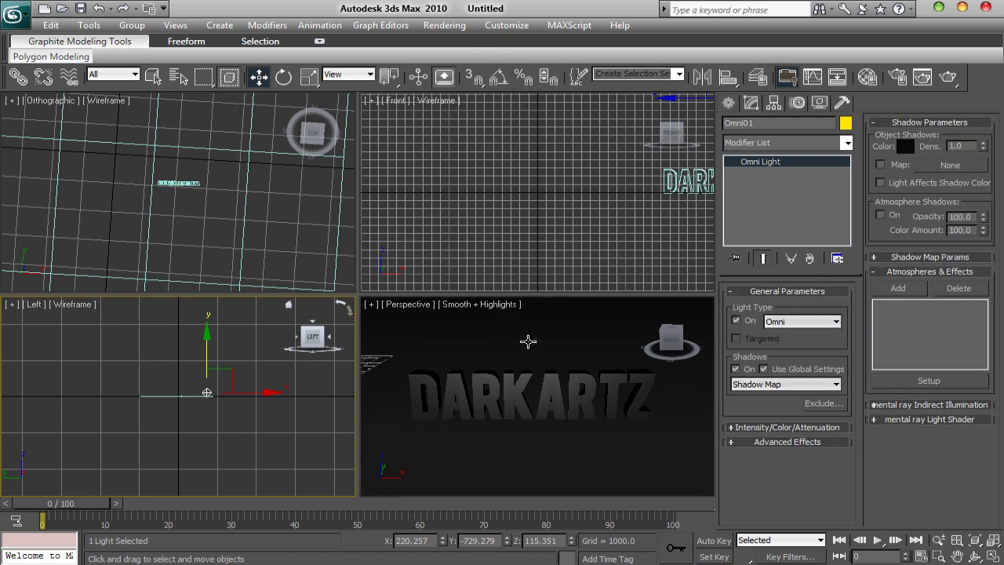
Render the Perspective view to check the lighting and shadows, and close the rendered frame.
click(528, 342)
click(953, 78)
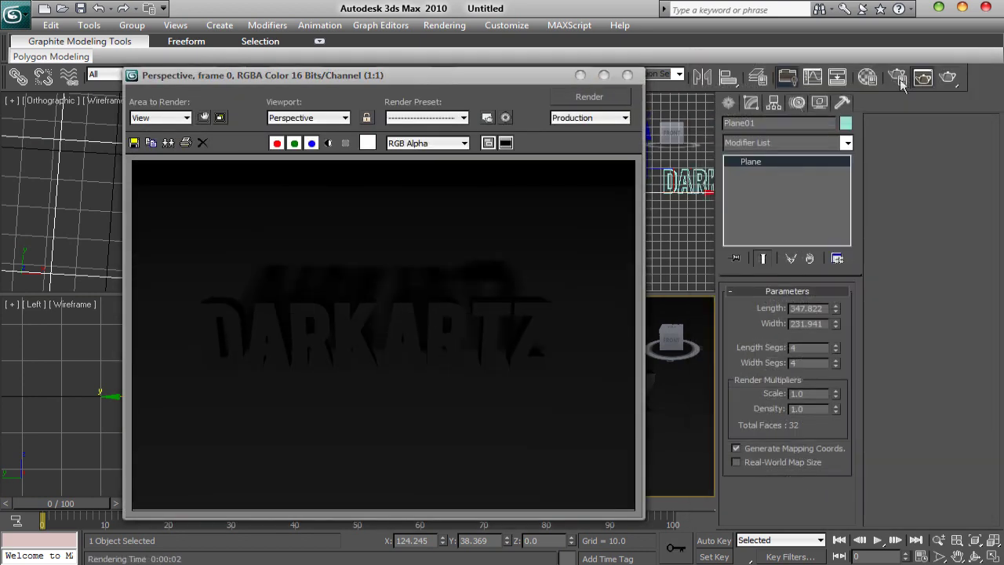
click(627, 75)
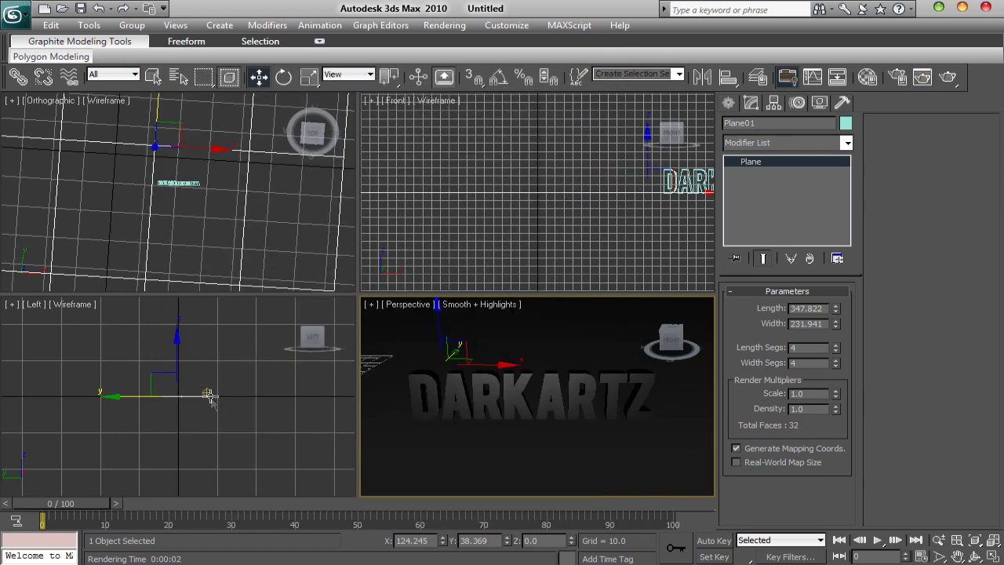
Move the Omni light closer to the text in the Left view, and check it with another Perspective render.
click(205, 393)
drag(241, 392, 233, 392)
click(396, 426)
click(948, 76)
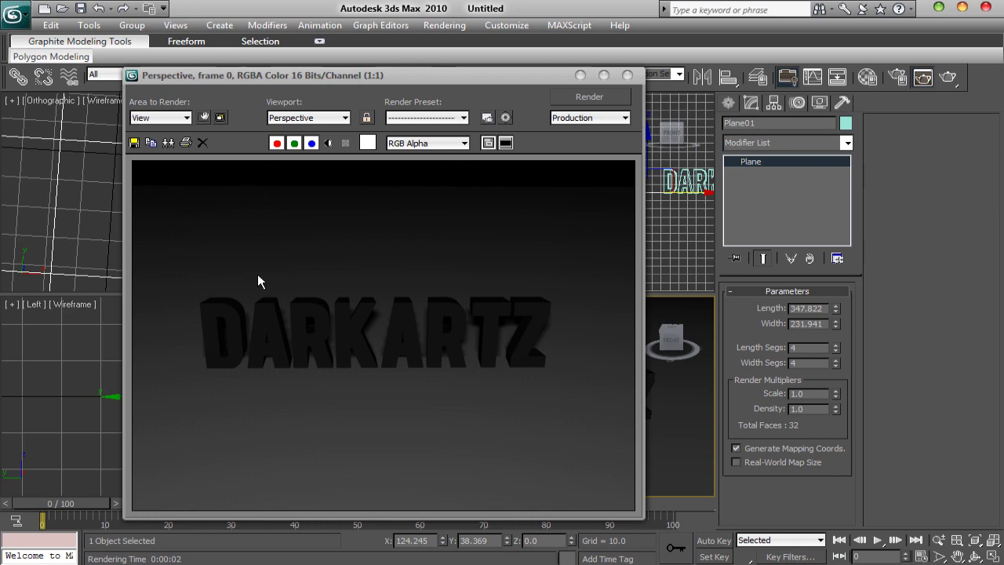
click(627, 75)
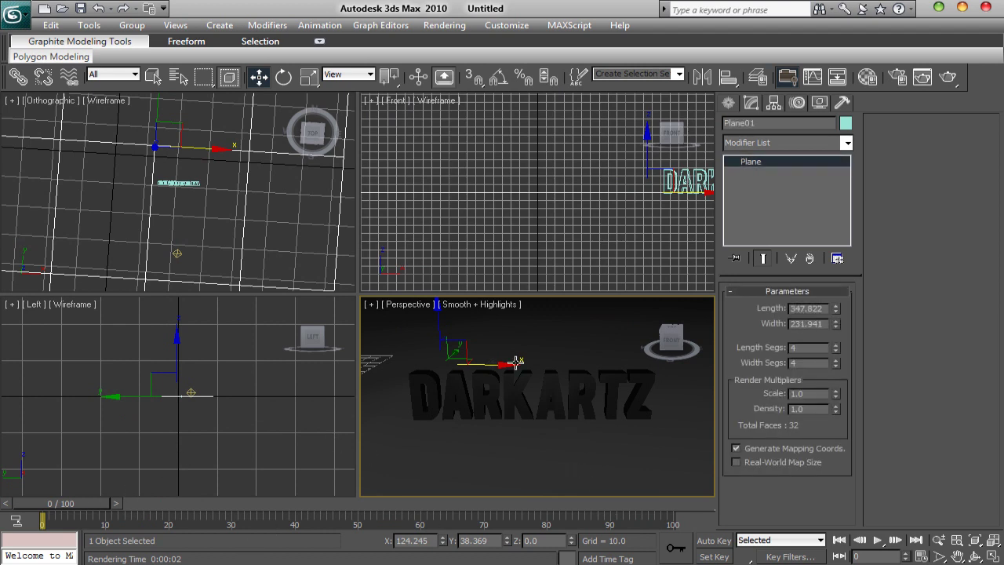
Create a target camera from the Perspective view and turn on Set Key mode.
key(ctrl+c)
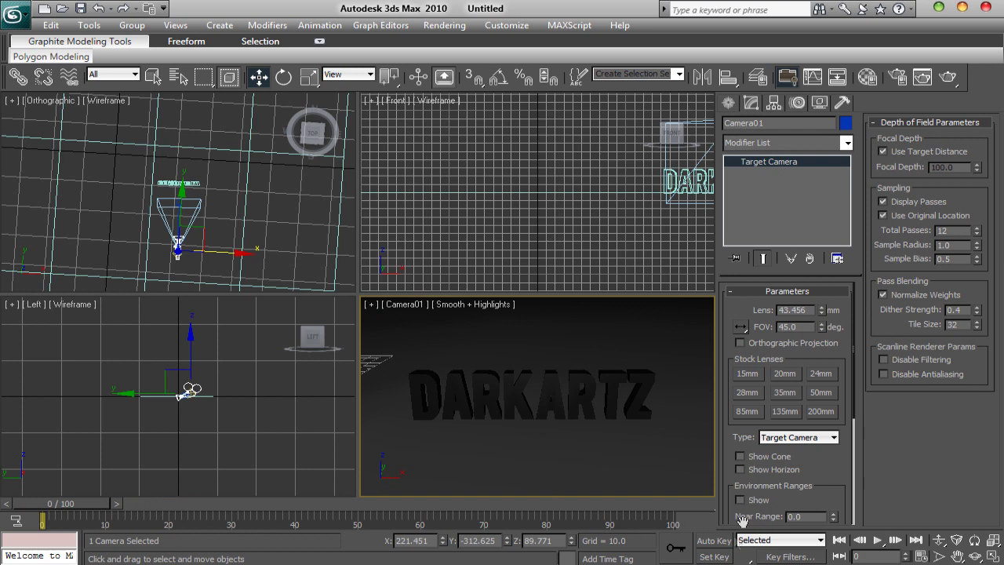
click(714, 556)
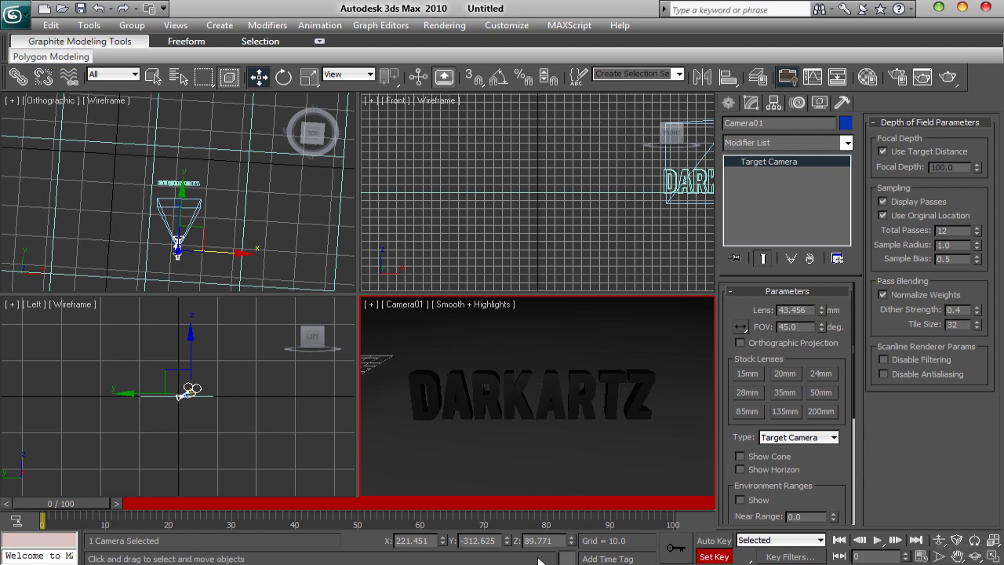
Try narrowing the camera's field of view to about 6.7° at frame 0, scrubbing to frame 50 and back.
click(940, 555)
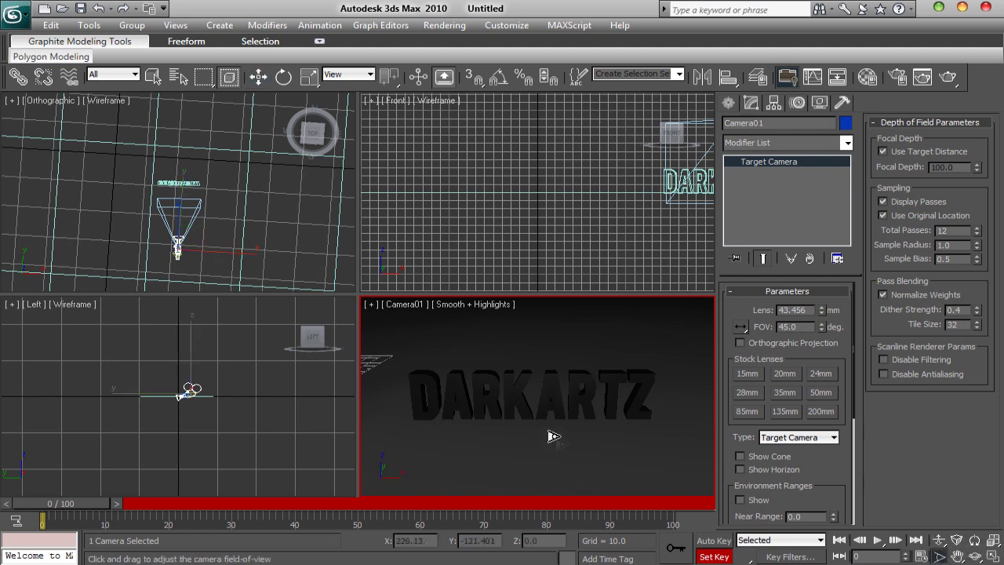
drag(566, 448, 582, 290)
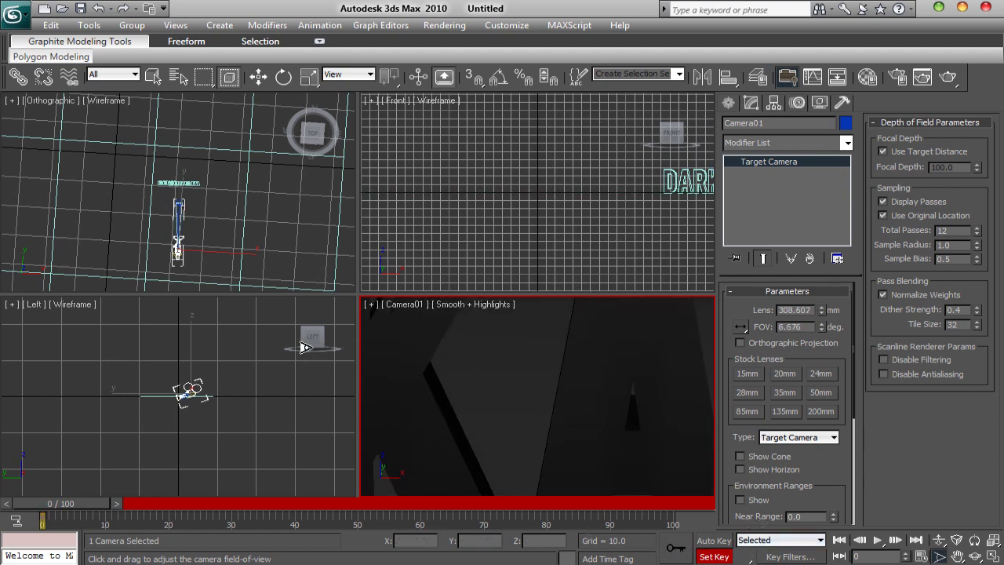
drag(74, 503, 363, 502)
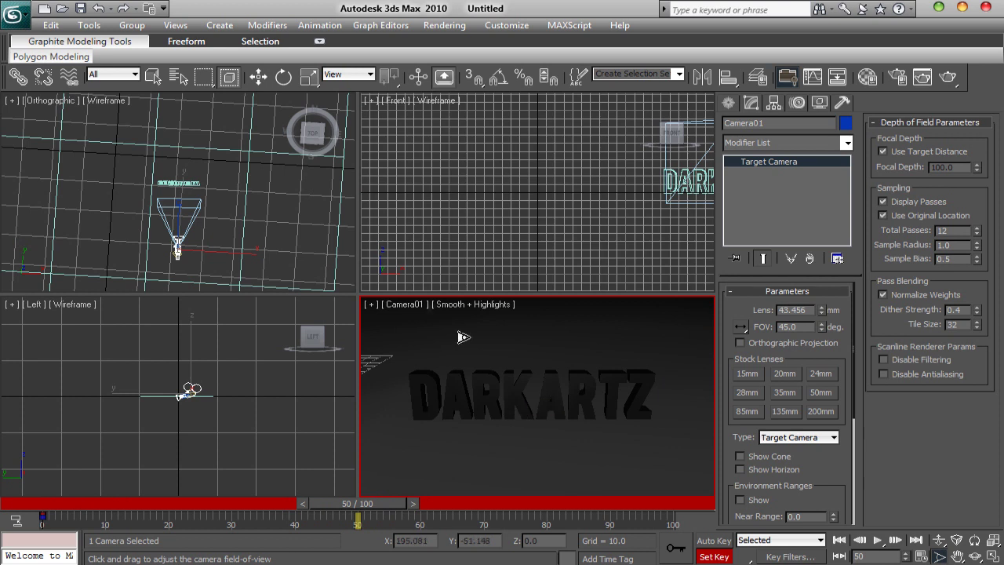
drag(366, 499, 67, 503)
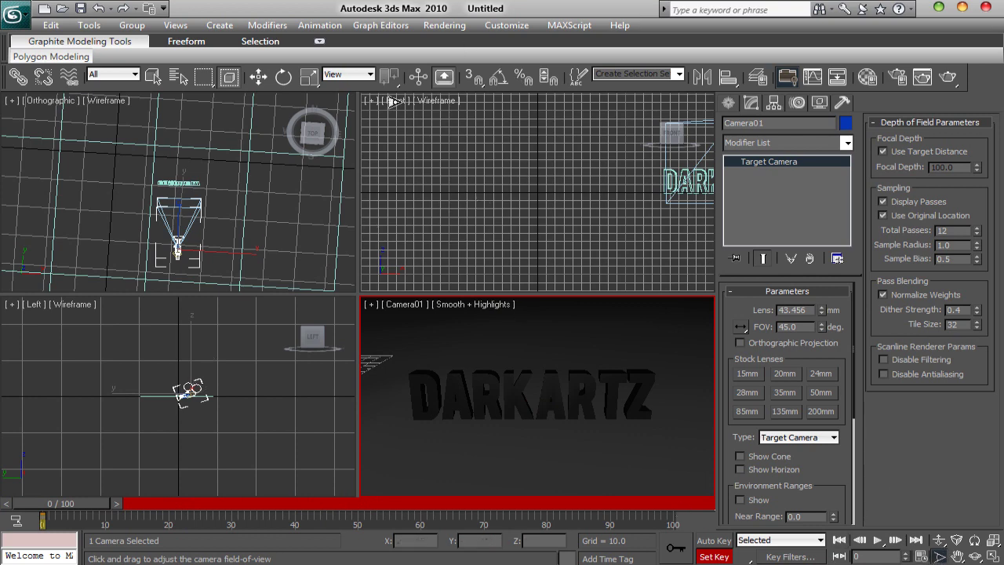
Move the camera together with its target closer to the text in the Left view.
click(255, 73)
right_click(217, 374)
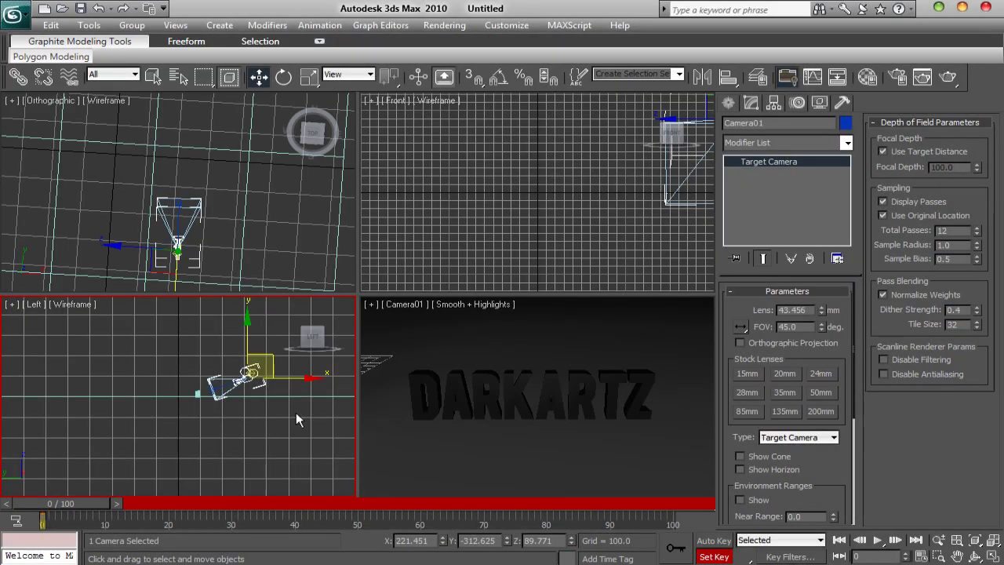
scroll(277, 406, up, 4)
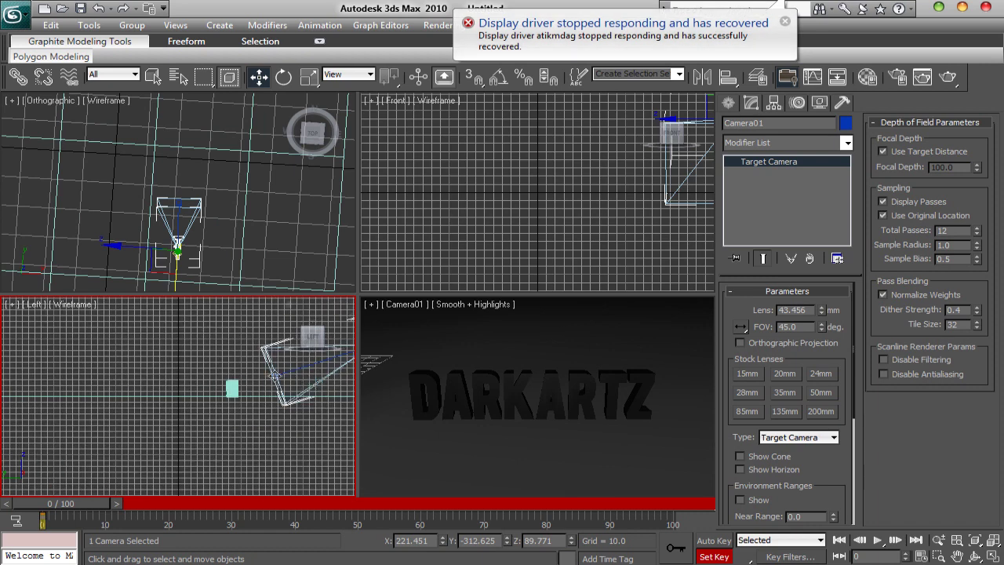
click(275, 376)
drag(335, 379, 235, 386)
scroll(314, 381, down, 4)
click(280, 363)
click(280, 363)
Lower the camera's target slightly, and move the camera itself closer to the text and nearer the plane.
click(222, 385)
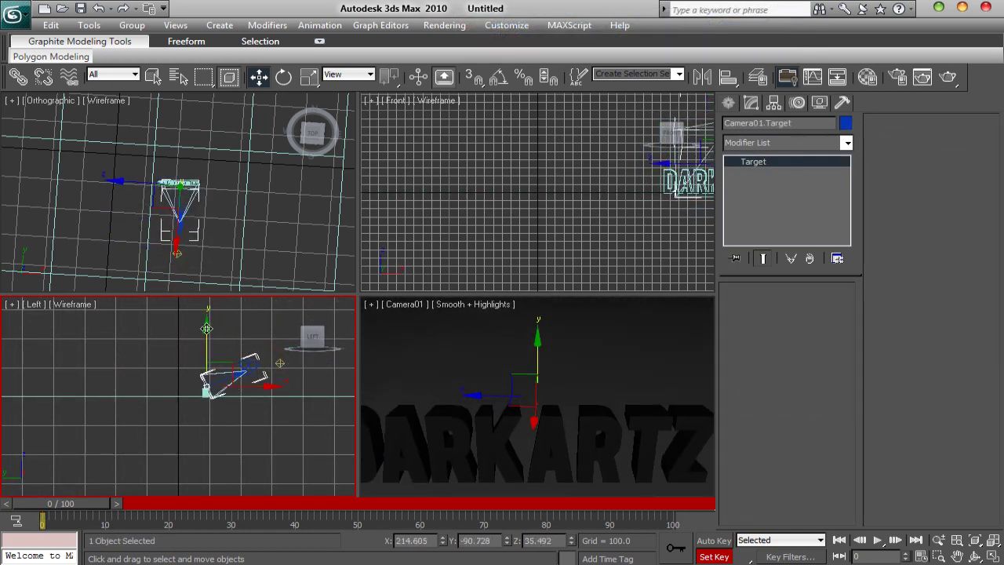
drag(208, 337, 209, 345)
click(239, 359)
click(250, 366)
drag(285, 369, 260, 372)
drag(227, 311, 227, 345)
Raise the camera and its target together above the text in the Left view.
scroll(243, 356, up, 4)
click(232, 389)
scroll(229, 347, up, 3)
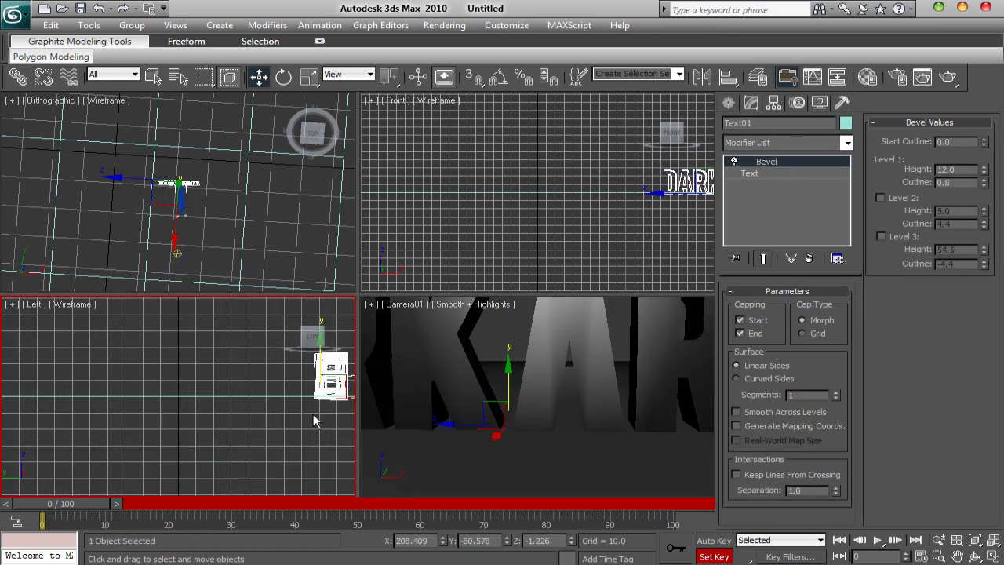
scroll(313, 413, down, 1)
click(314, 389)
scroll(316, 389, down, 1)
mouse_move(340, 387)
mouse_down()
mouse_move(363, 385)
mouse_move(337, 387)
mouse_up()
scroll(327, 412, down, 1)
drag(271, 364, 272, 345)
Lower the camera's target to about Z 5 so the camera looks down at the middle letters.
click(232, 375)
click(251, 375)
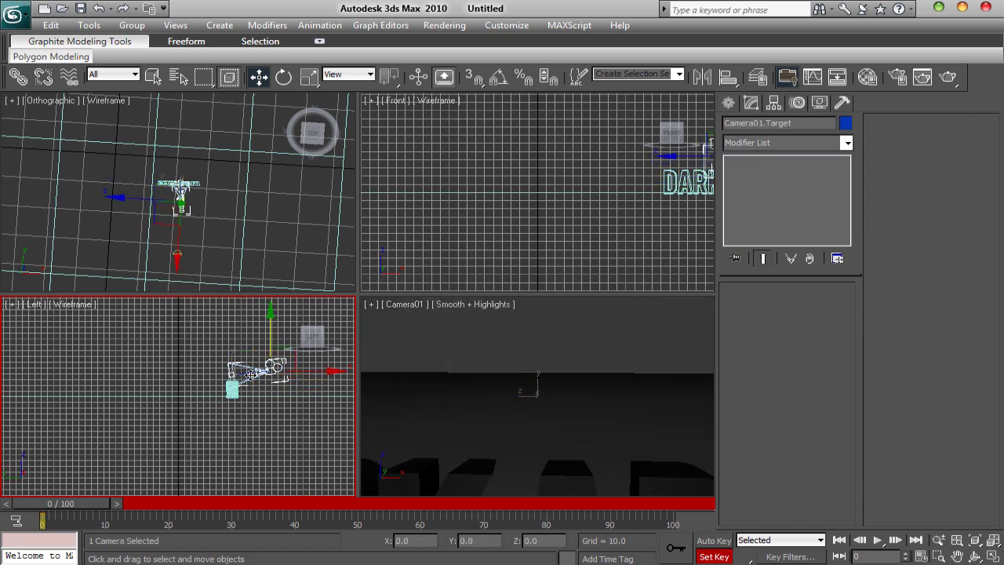
click(235, 374)
drag(233, 321, 233, 342)
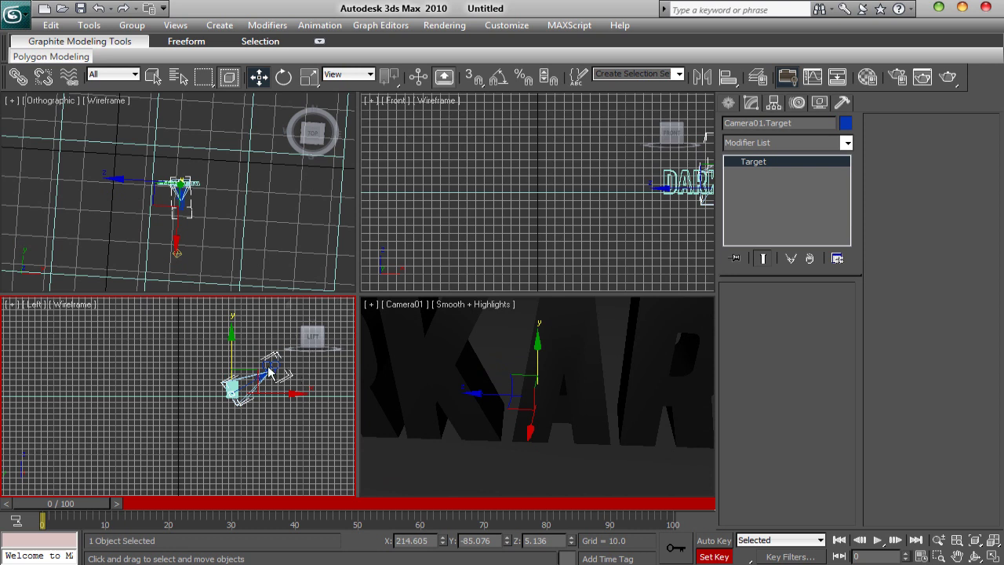
Lower the camera to about Z 28 in the Left view at frame 0.
click(271, 367)
drag(274, 316, 276, 331)
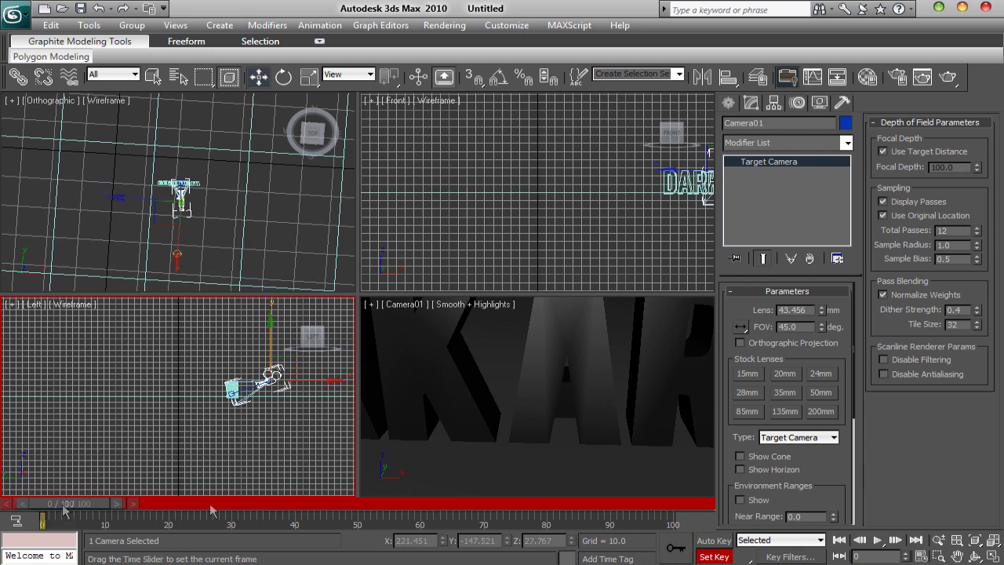
Go to frame 50 and pull the camera back from the text in the Left view to about Y -278.
drag(63, 506, 367, 496)
key(w)
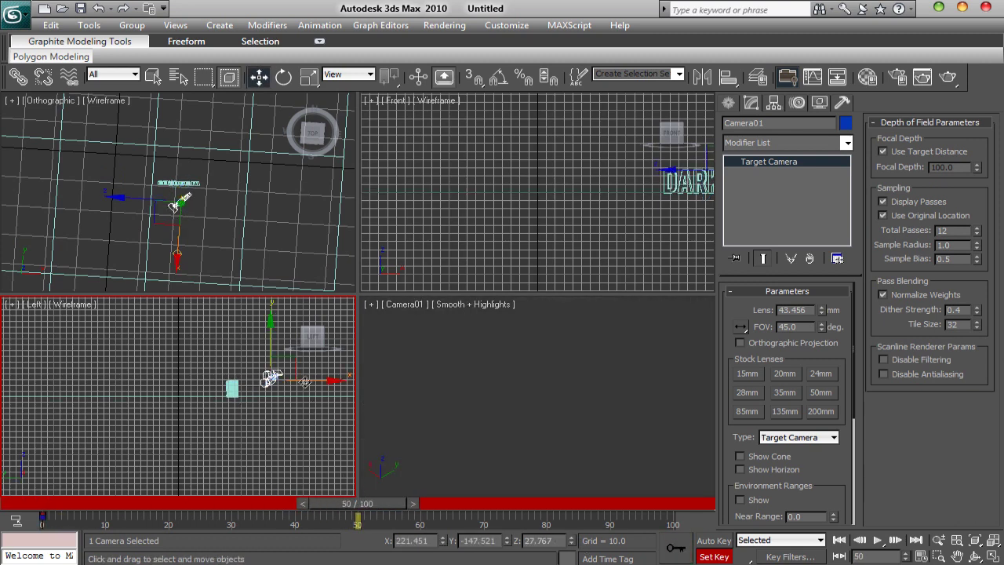
click(272, 377)
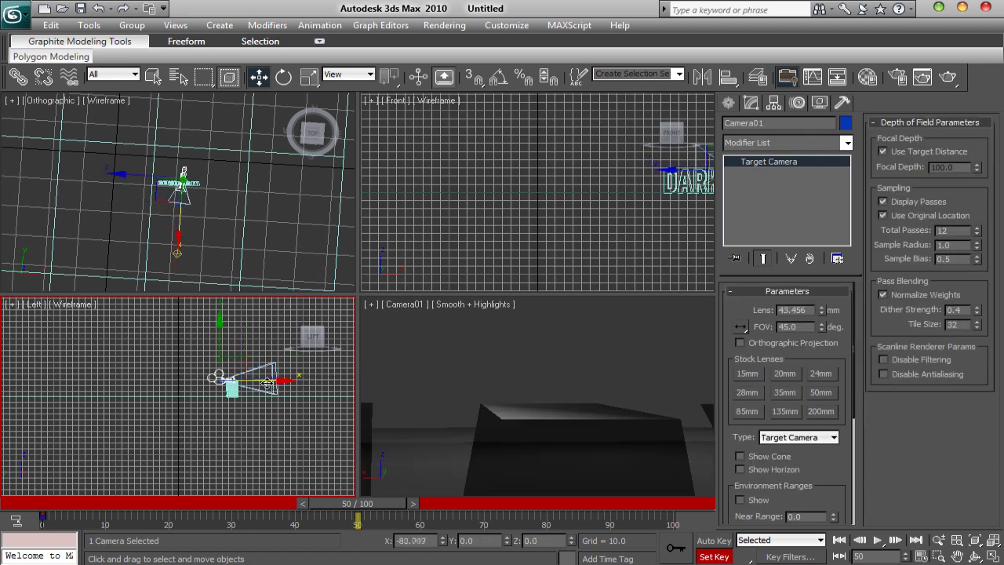
drag(271, 377, 217, 389)
click(225, 376)
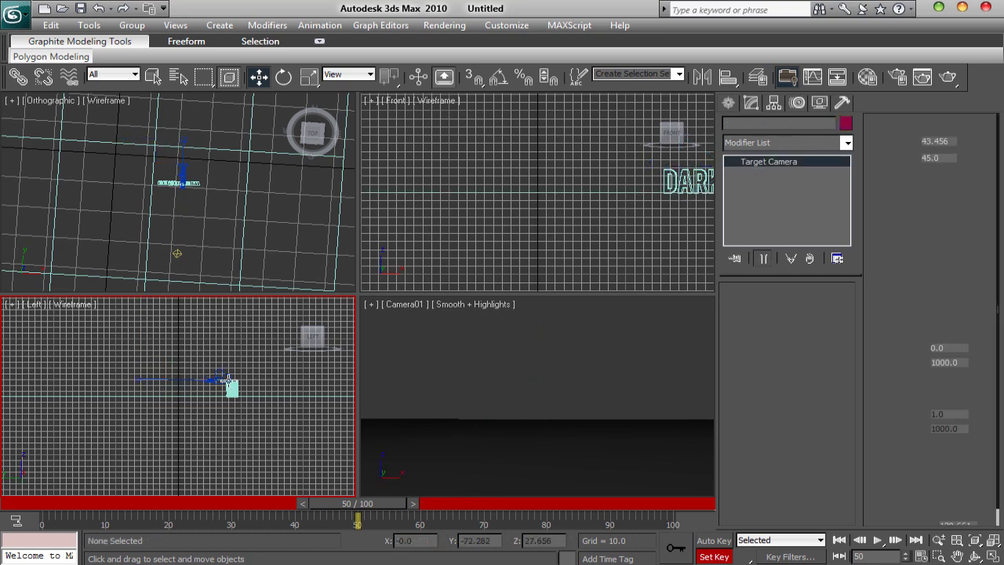
drag(268, 378, 395, 364)
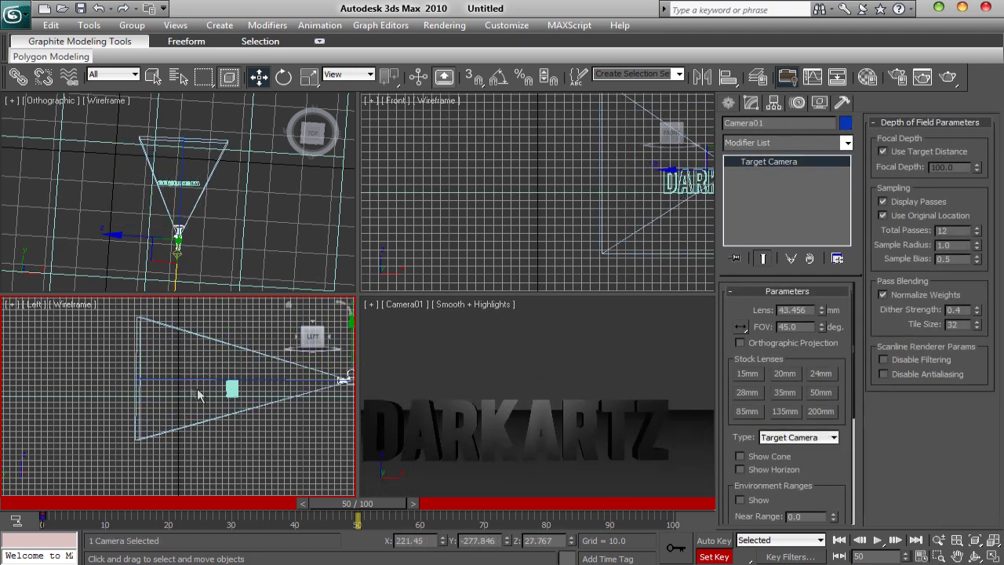
Aim the camera's target at the text and key the camera at about Z 96 on frame 50.
click(205, 378)
drag(206, 378, 289, 389)
scroll(297, 400, down, 3)
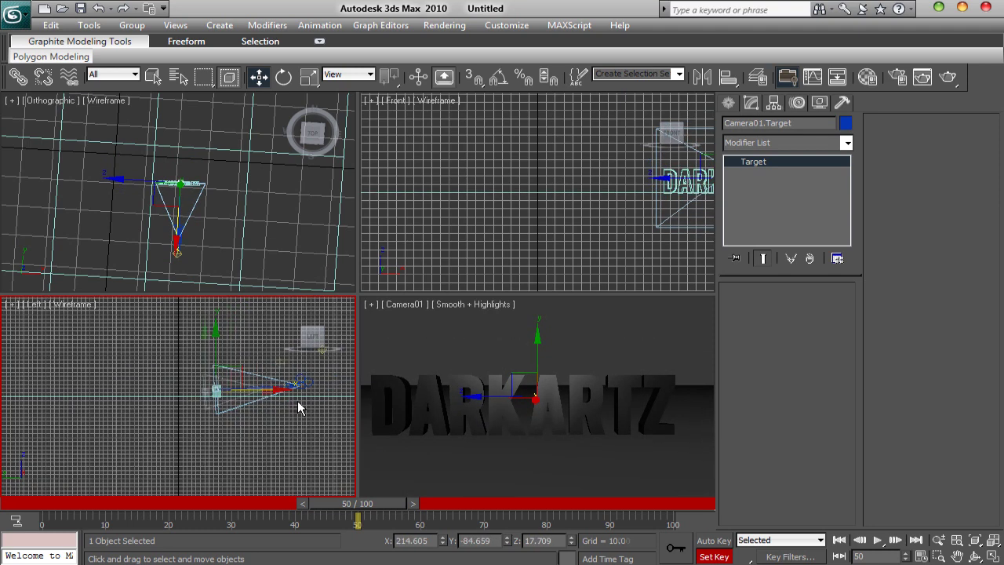
click(269, 385)
drag(269, 385, 259, 314)
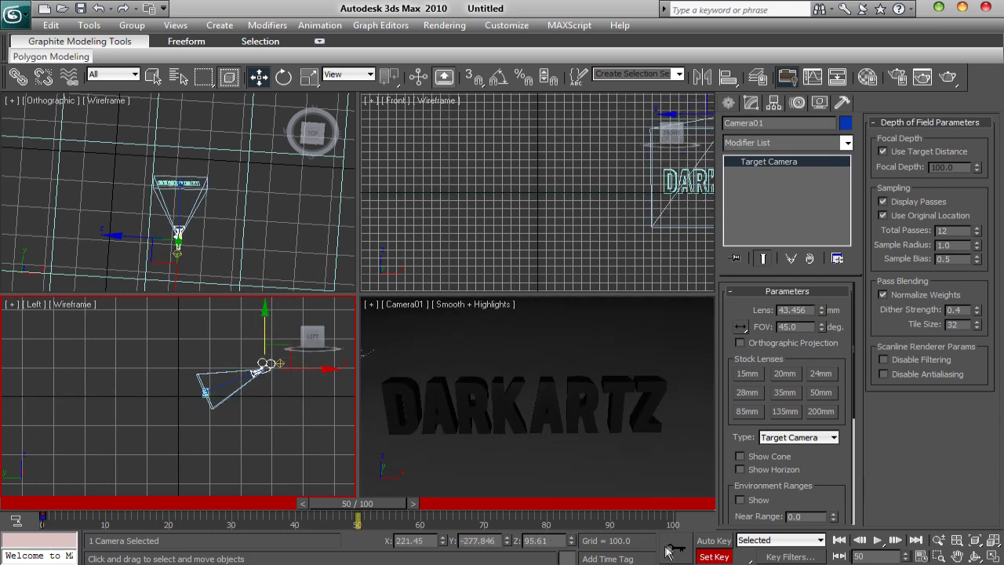
mouse_move(373, 510)
mouse_down()
mouse_move(168, 482)
mouse_move(125, 494)
mouse_move(62, 486)
mouse_move(235, 496)
mouse_move(48, 500)
mouse_move(329, 502)
mouse_move(365, 492)
mouse_move(362, 500)
mouse_up()
key(w)
key(Delete)
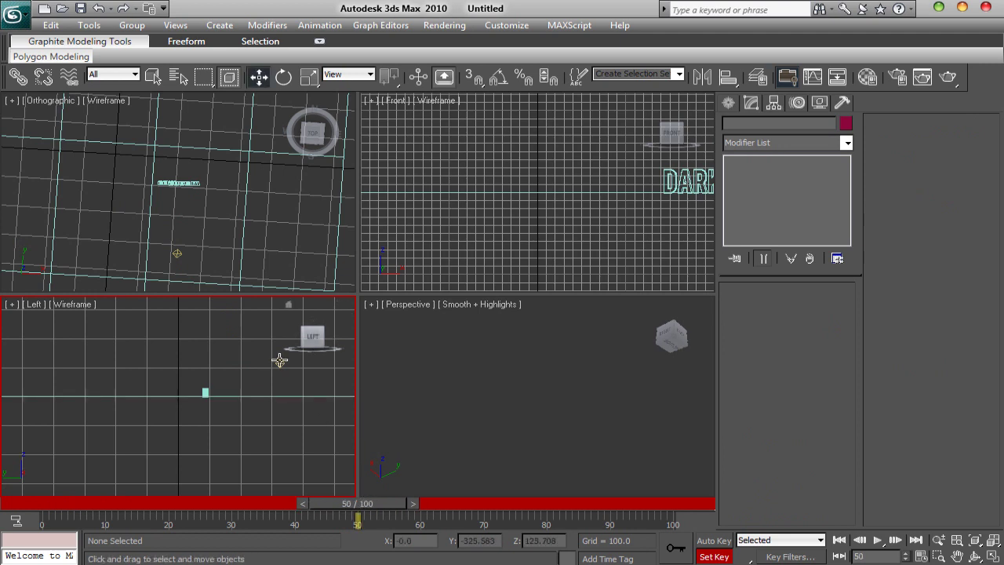
click(432, 395)
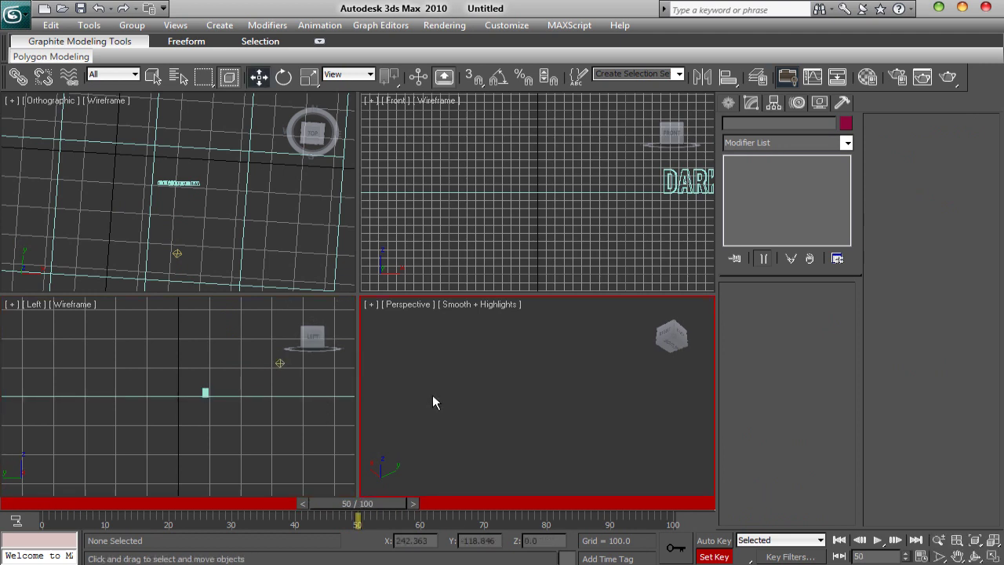
drag(357, 506, 46, 495)
key(ctrl+c)
key(w)
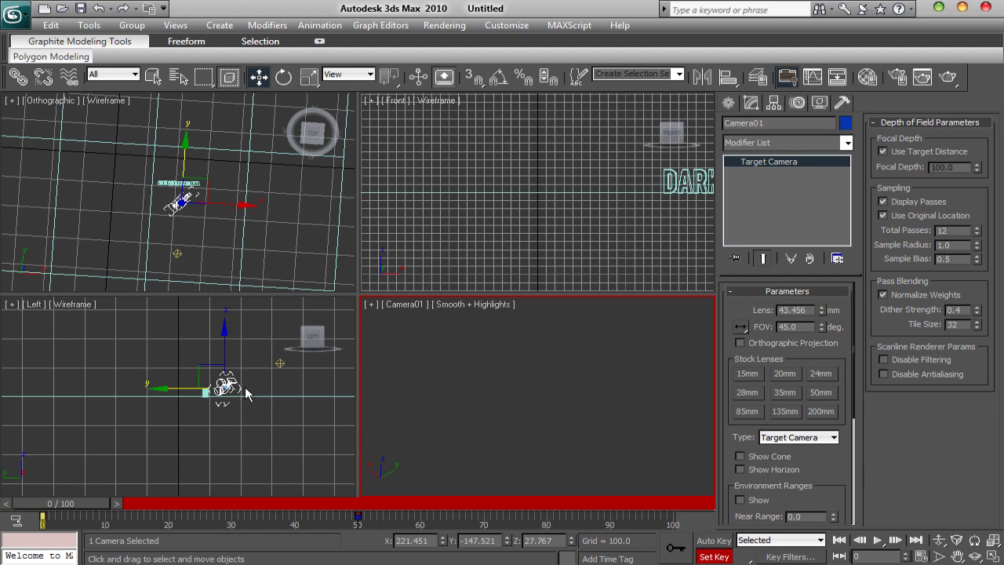
At frame 0, move the camera's target onto the text and place the camera close to the middle letters at about Y -139.
click(220, 395)
click(224, 386)
drag(272, 390, 338, 390)
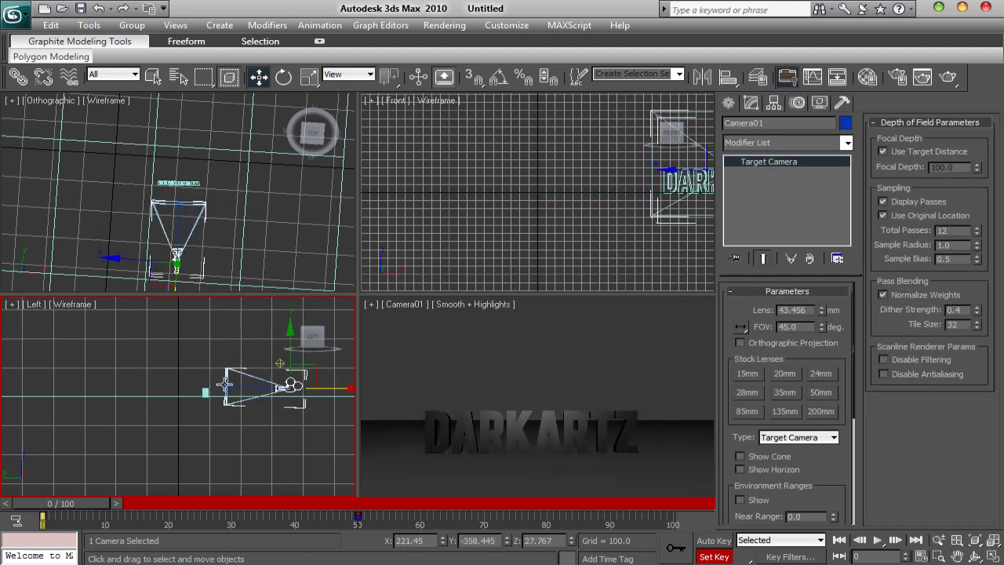
click(229, 385)
drag(270, 390, 253, 372)
click(300, 391)
click(291, 387)
drag(322, 390, 237, 392)
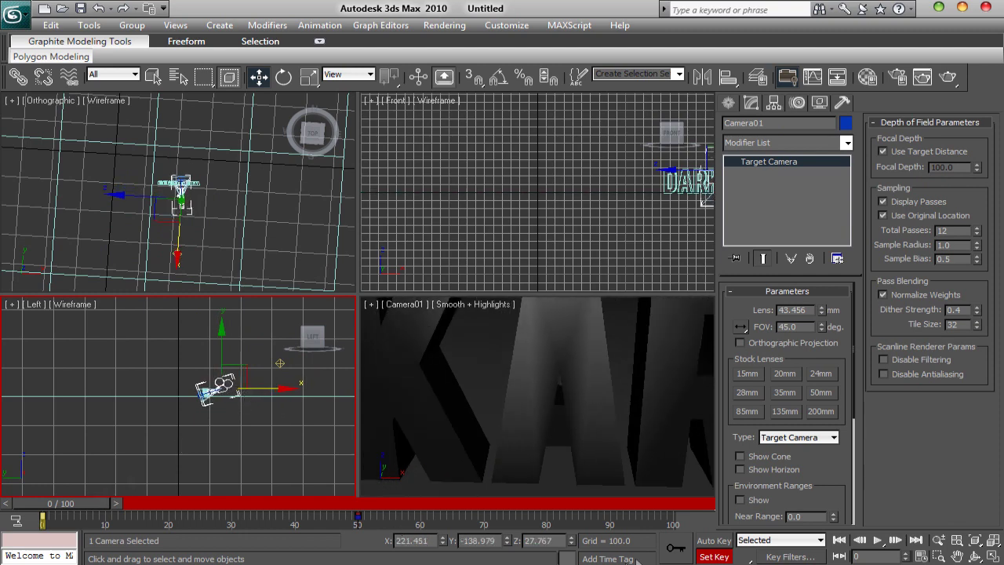
Scrub the timeline between frames 0 and 51 to check the camera move.
drag(99, 504, 317, 487)
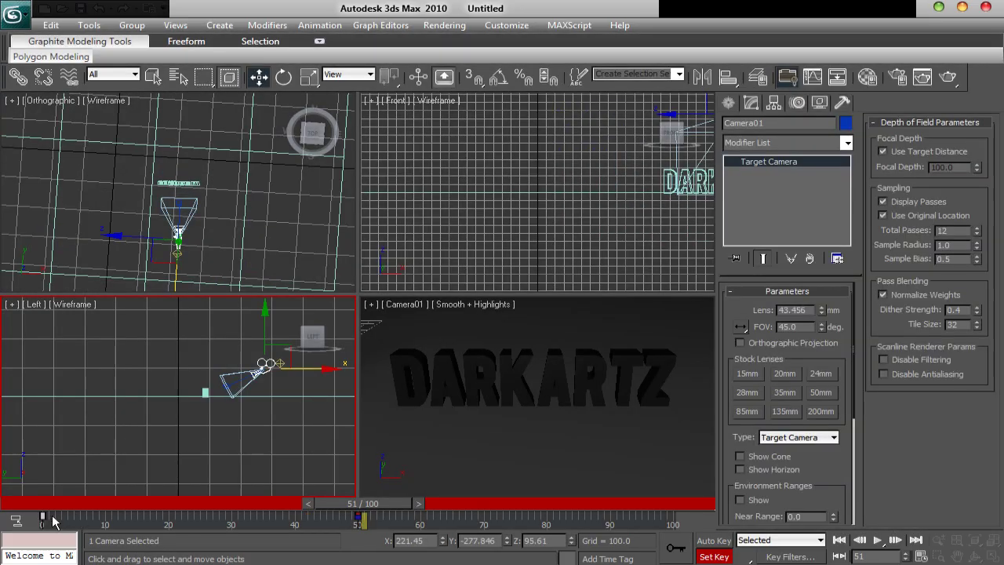
drag(42, 514, 76, 513)
drag(8, 508, 45, 516)
drag(328, 503, 30, 486)
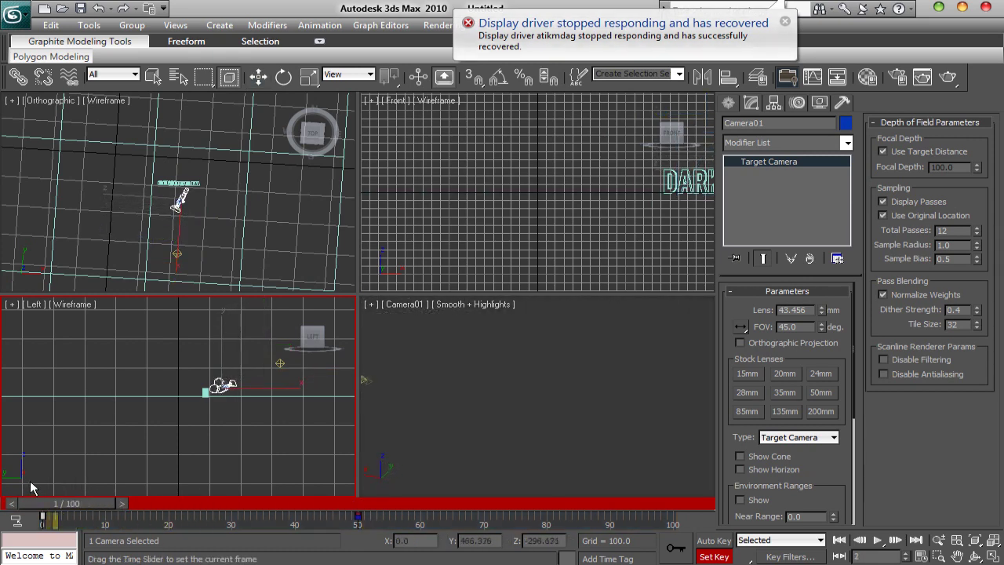
Reposition the camera and its target at frame 0 with the camera at about Y -249, and set a key.
key(w)
drag(196, 387, 216, 345)
click(214, 388)
click(262, 382)
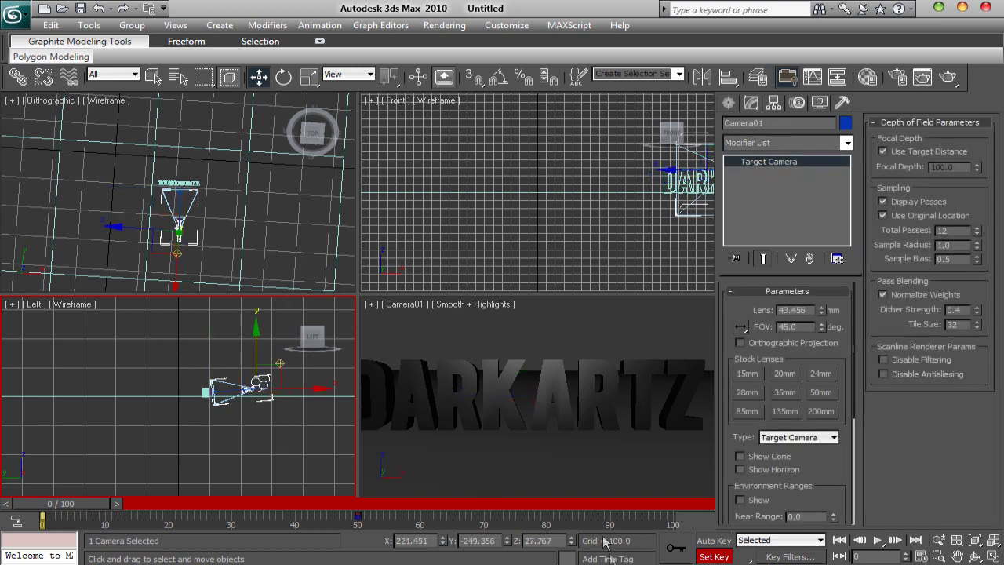
click(676, 549)
Scrub the animation forward to frame 55 to preview the camera path.
drag(62, 504, 225, 503)
drag(100, 480, 278, 481)
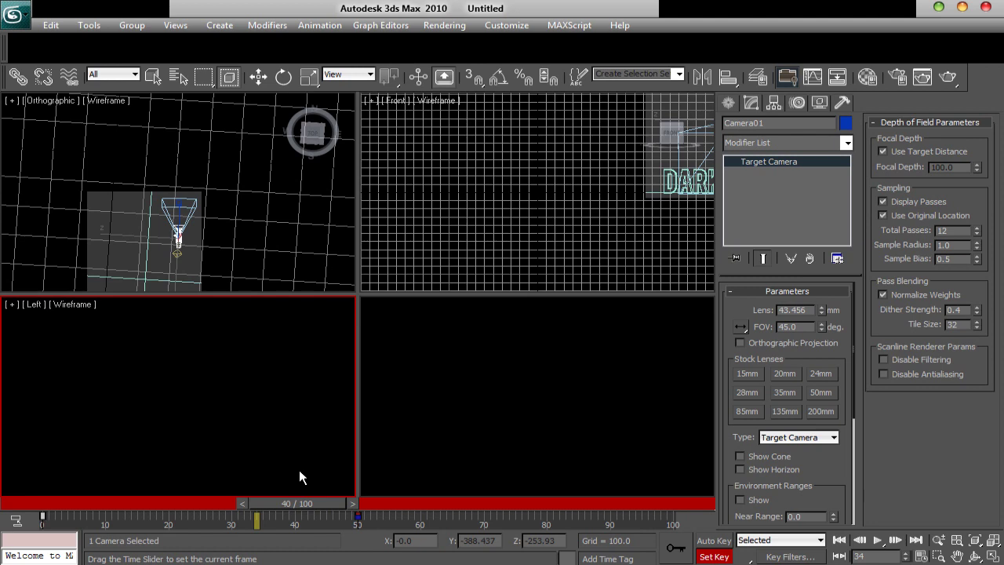
drag(303, 504, 389, 502)
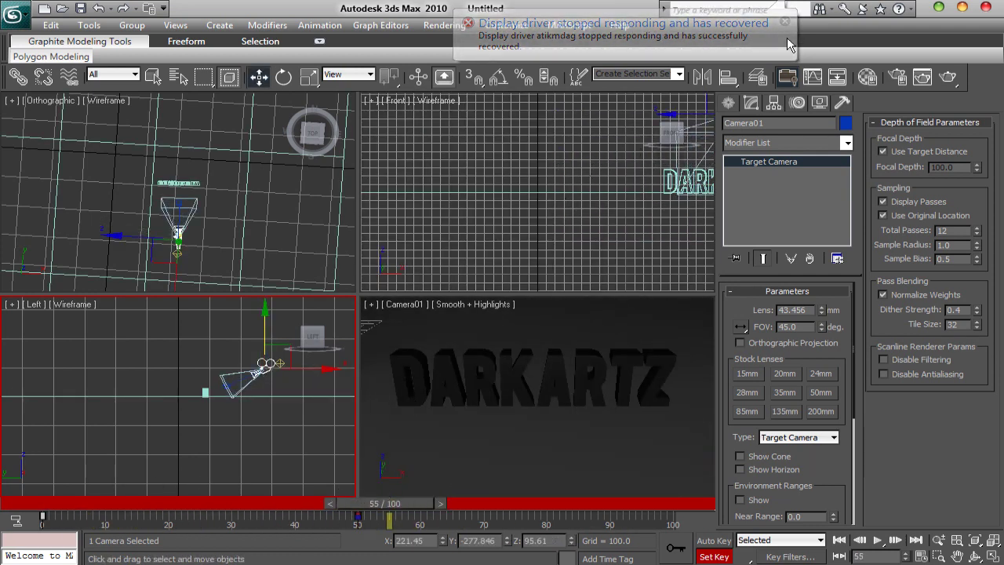
Make a test render of the Camera01 view at frame 55 and close the rendered image.
click(922, 76)
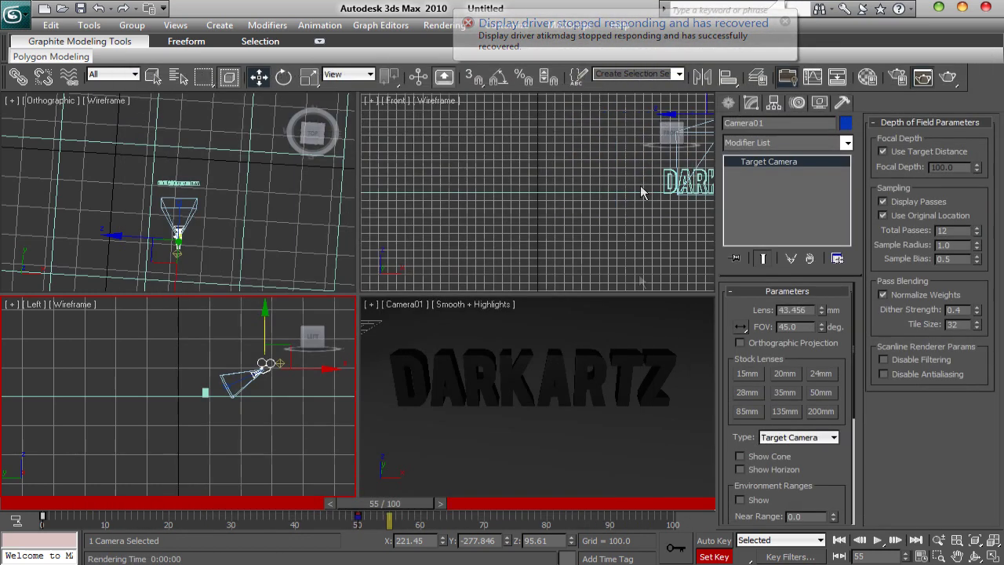
click(627, 74)
click(467, 318)
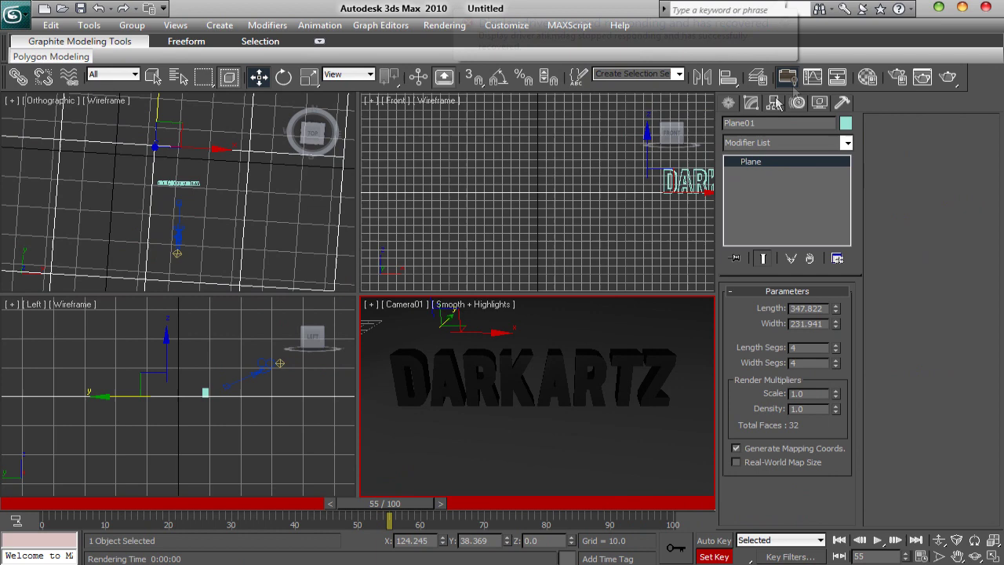
click(947, 81)
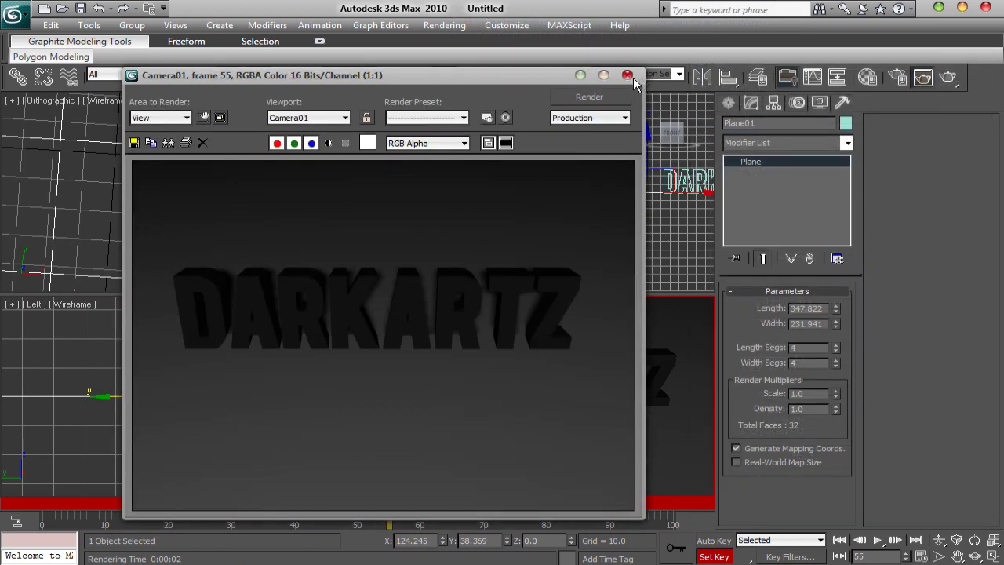
click(627, 75)
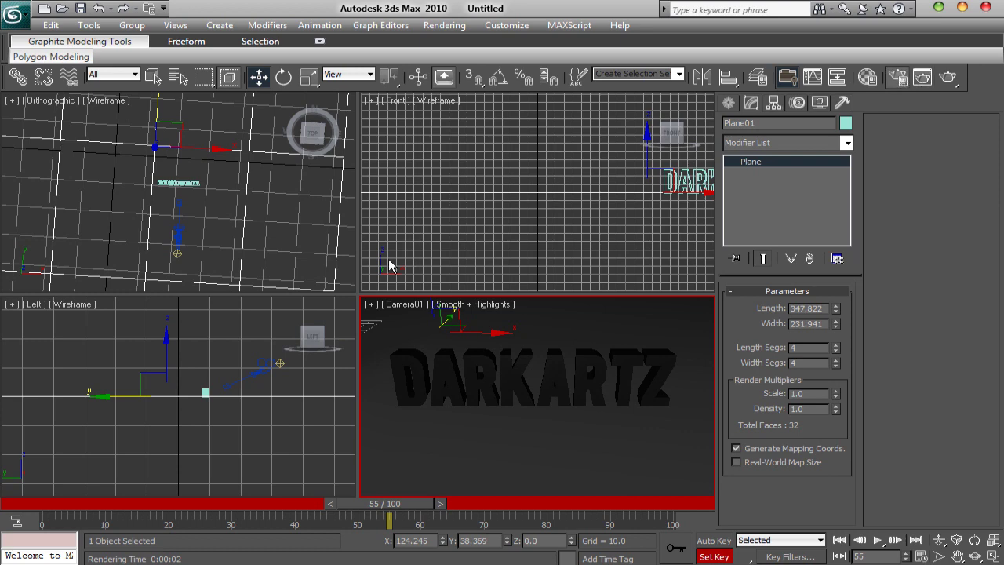
Set the render output size to HDTV (video) at 1280x720 and the time output to a frame range.
key(F10)
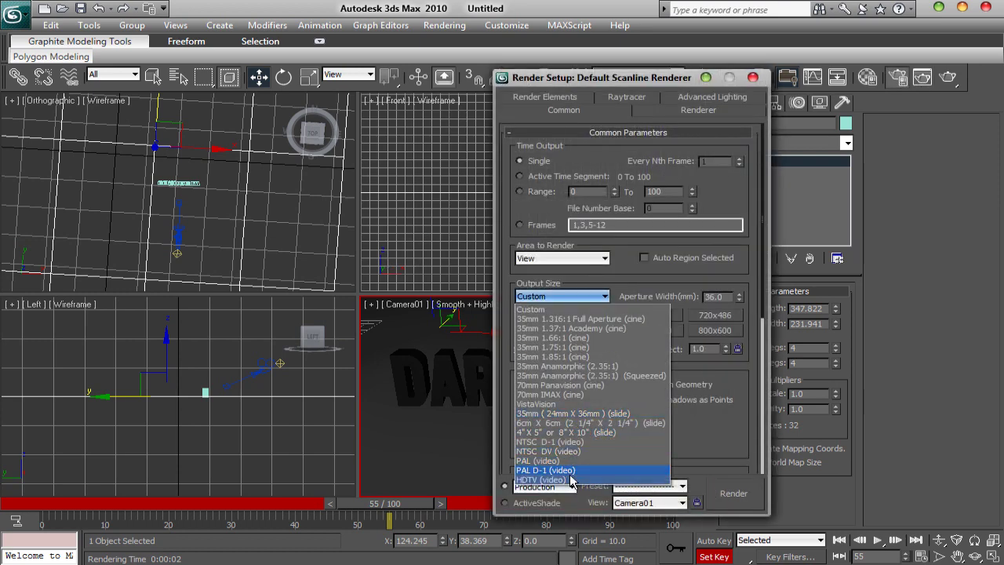
click(566, 479)
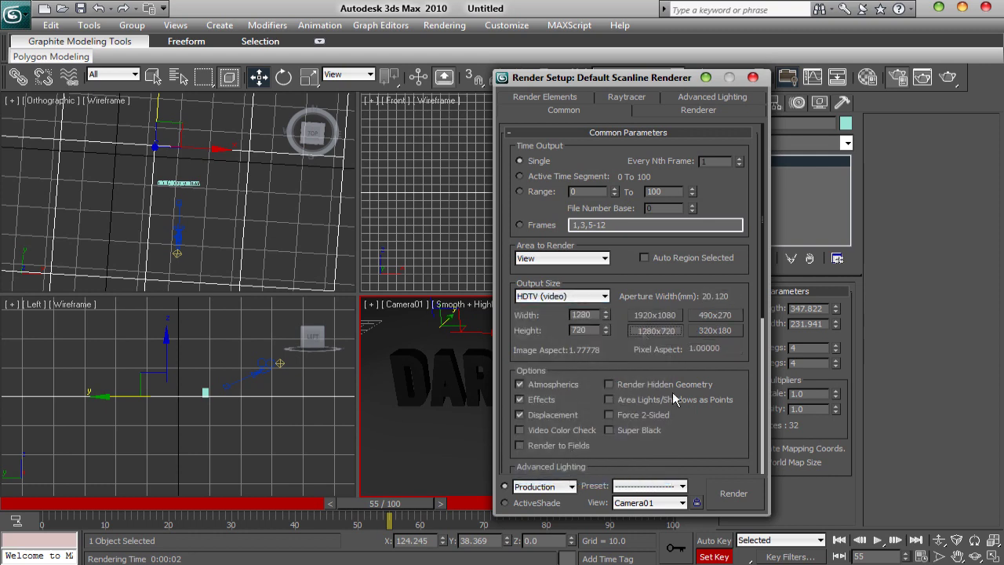
drag(765, 234, 765, 240)
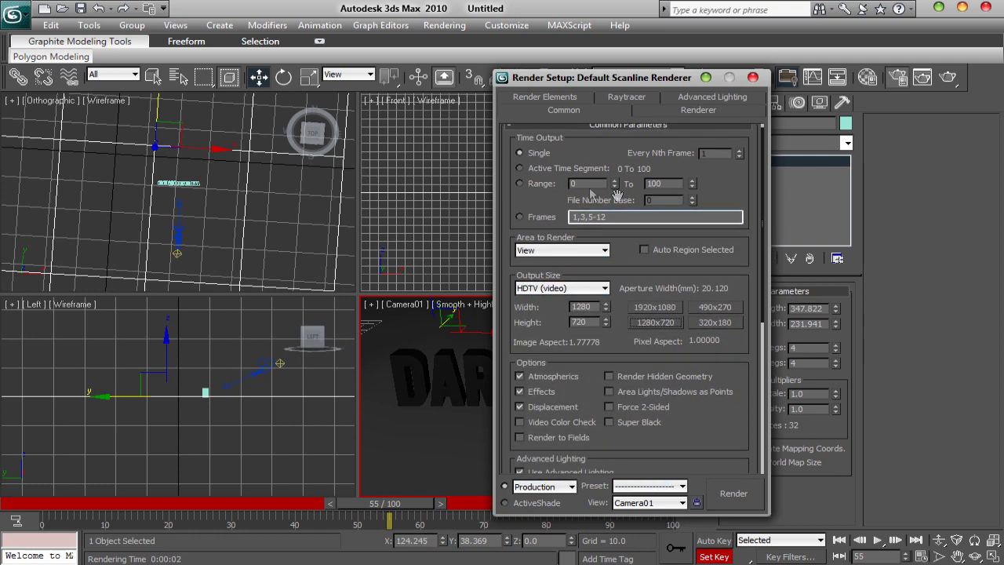
click(522, 183)
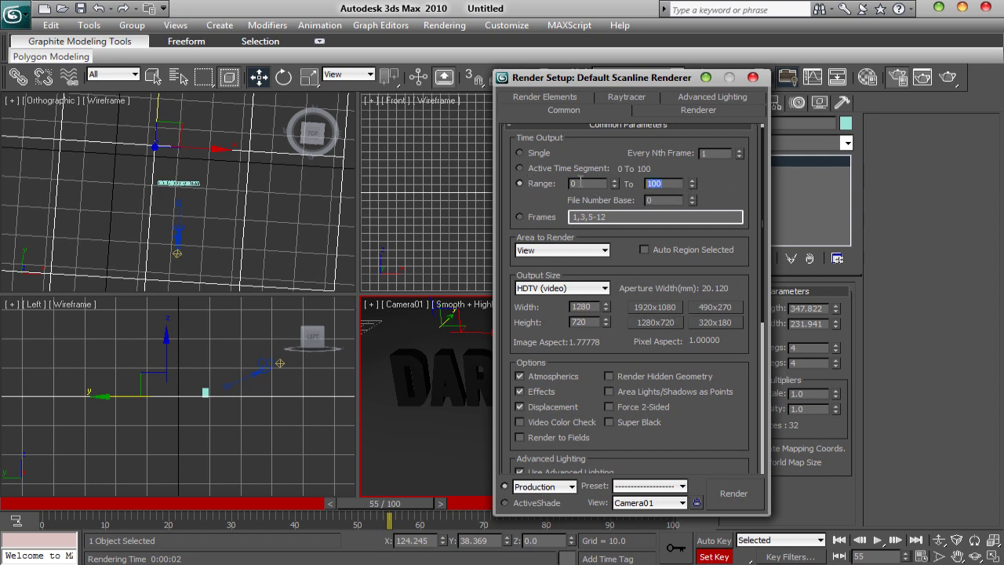
Create a folder named 3D TUTORIAL inside renderoutput for the render output files.
drag(763, 189, 759, 320)
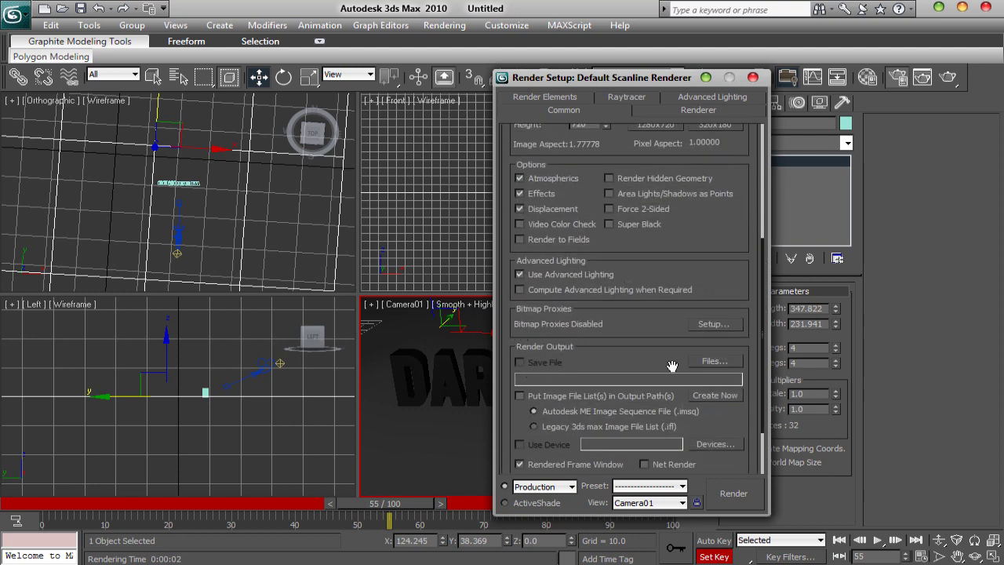
click(710, 362)
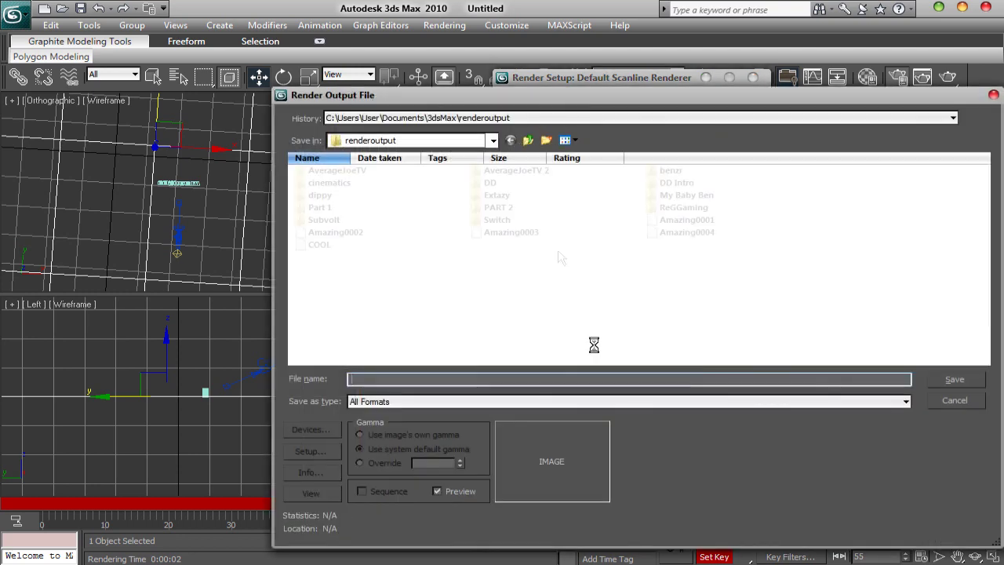
right_click(439, 307)
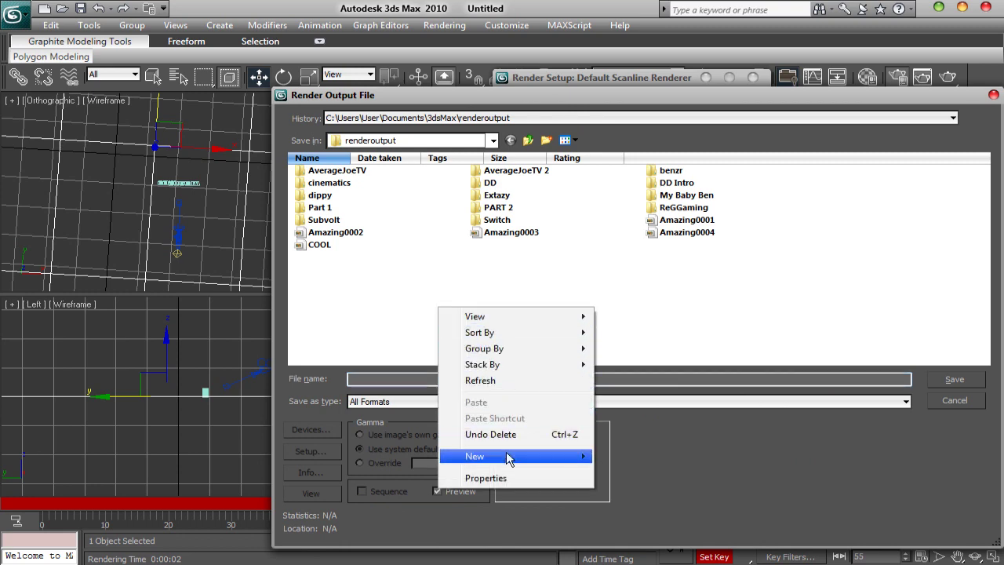
mouse_move(514, 456)
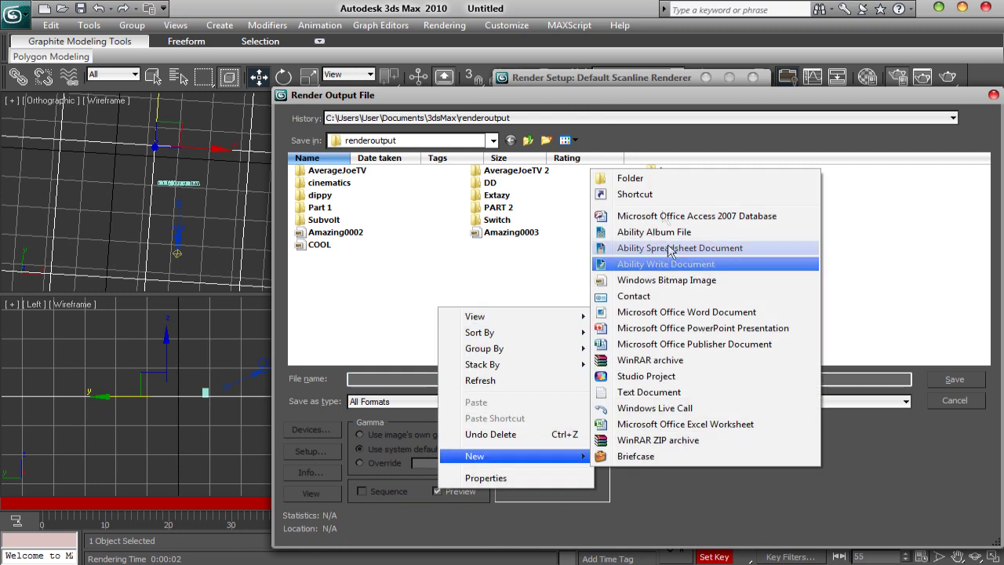
click(656, 183)
key(BackSpace)
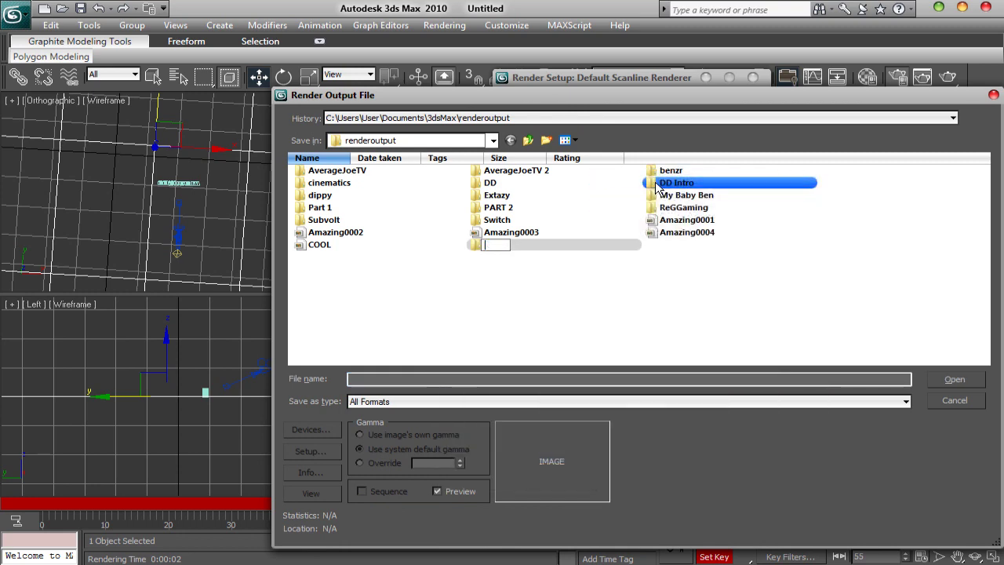
text(3D TUTORIAL)
Name the output file 3D inside the 3D TUTORIAL folder and choose PNG Image File as its format.
click(425, 378)
key(Return)
text(3D)
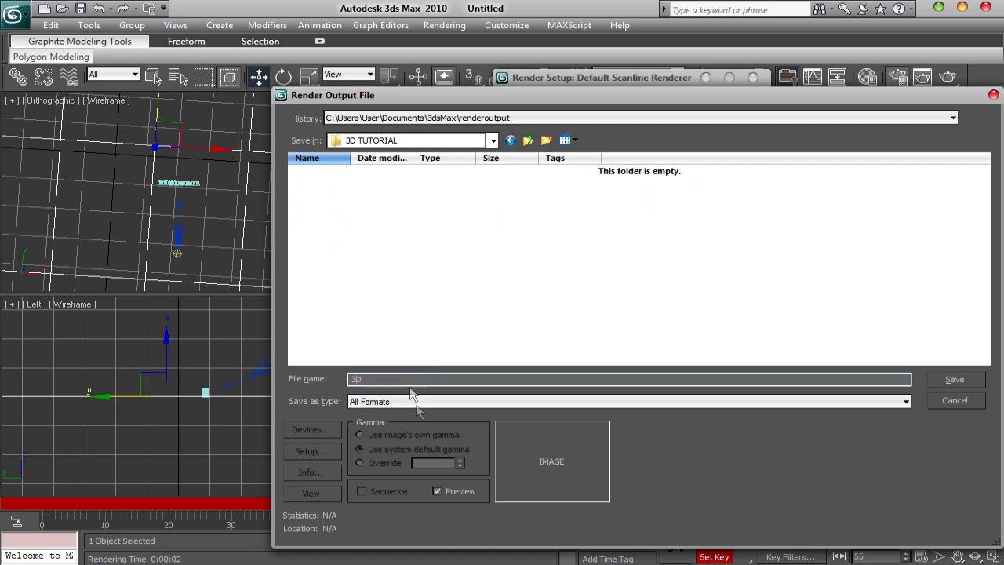
click(414, 401)
click(391, 304)
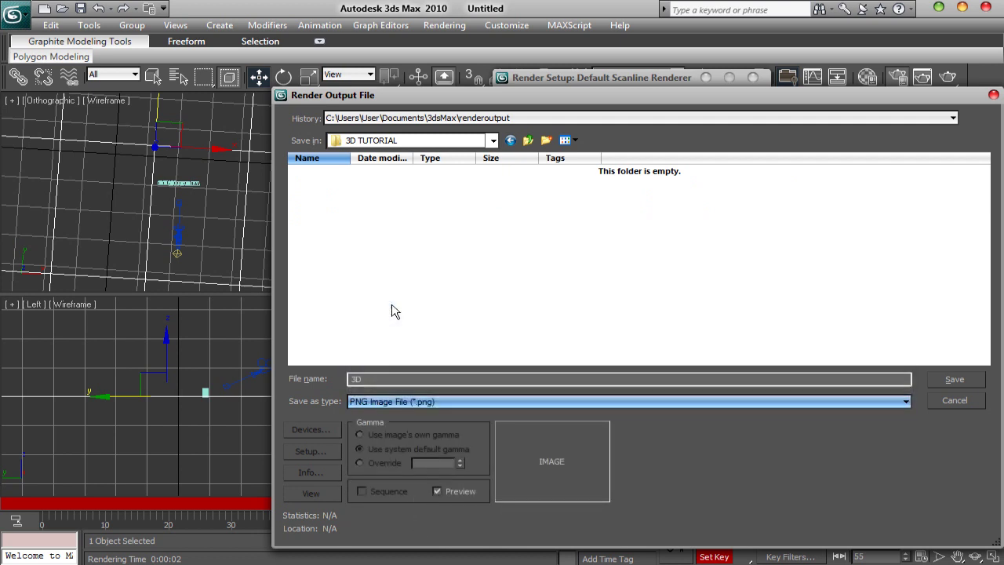
click(394, 311)
Save the PNG output with RGB 48 bit colors and alpha channel, and start rendering the Camera01 view.
click(956, 382)
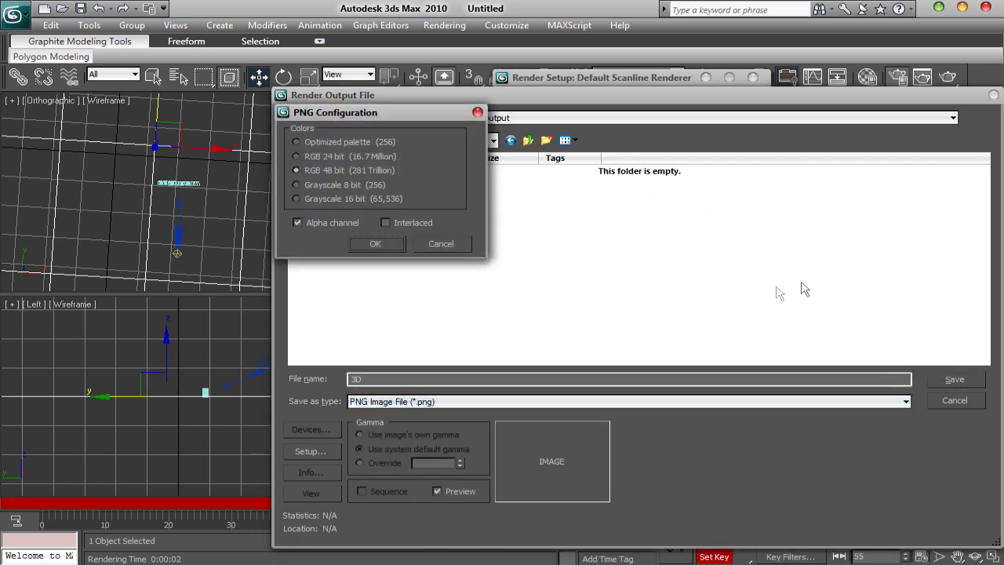
click(399, 249)
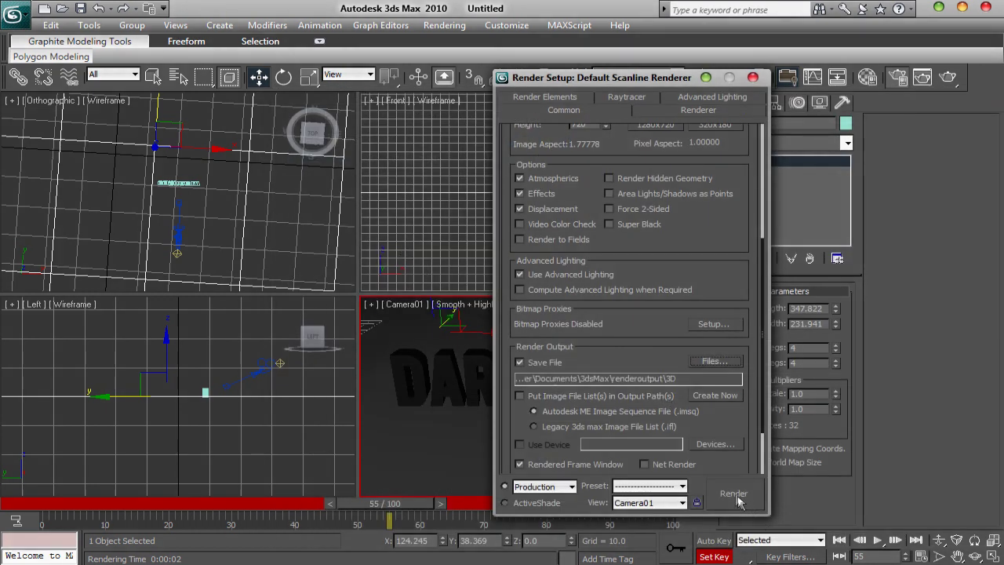
click(723, 491)
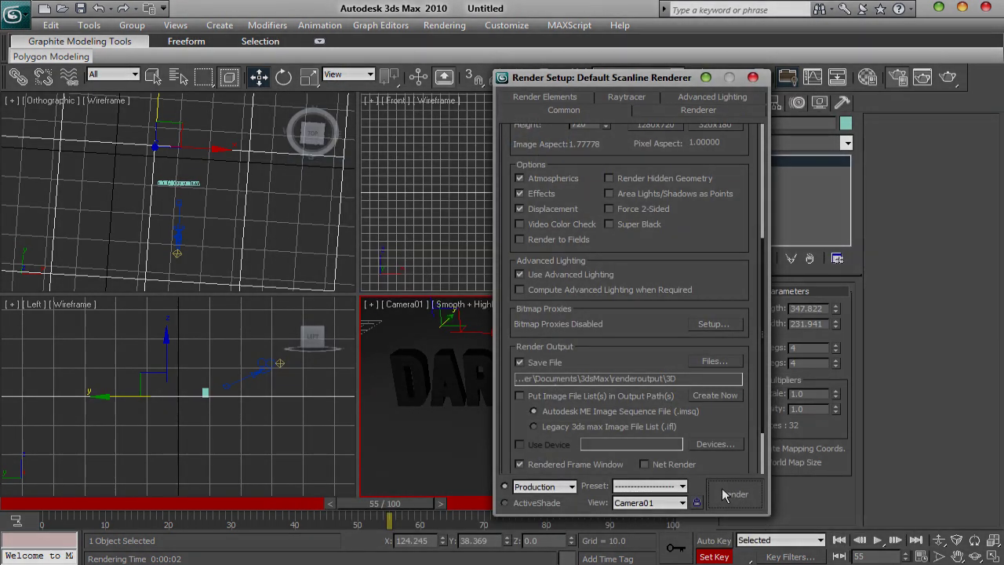